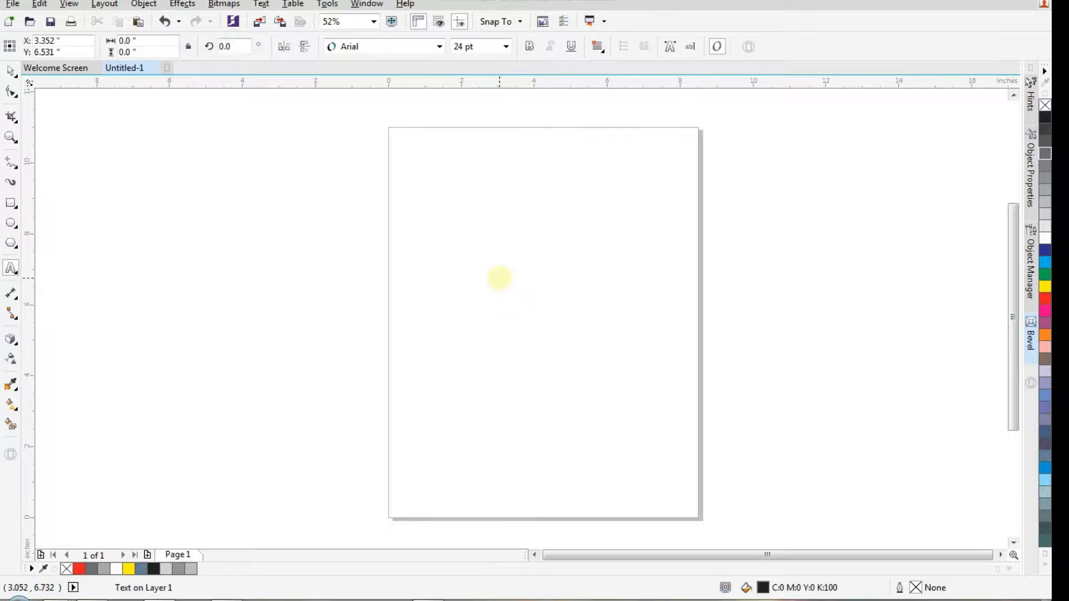
Add the text 2022 on the page, set it in Arial Black and enlarge it to about 152 pt
type("2022")
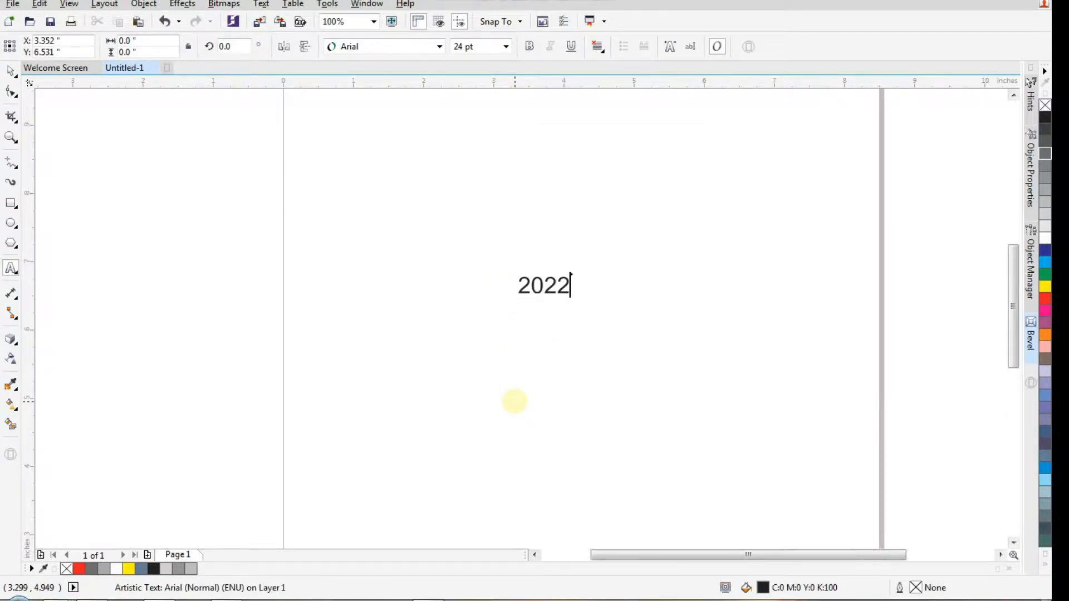
left_click(8, 69)
left_click_drag(574, 298, 677, 424)
left_click(440, 47)
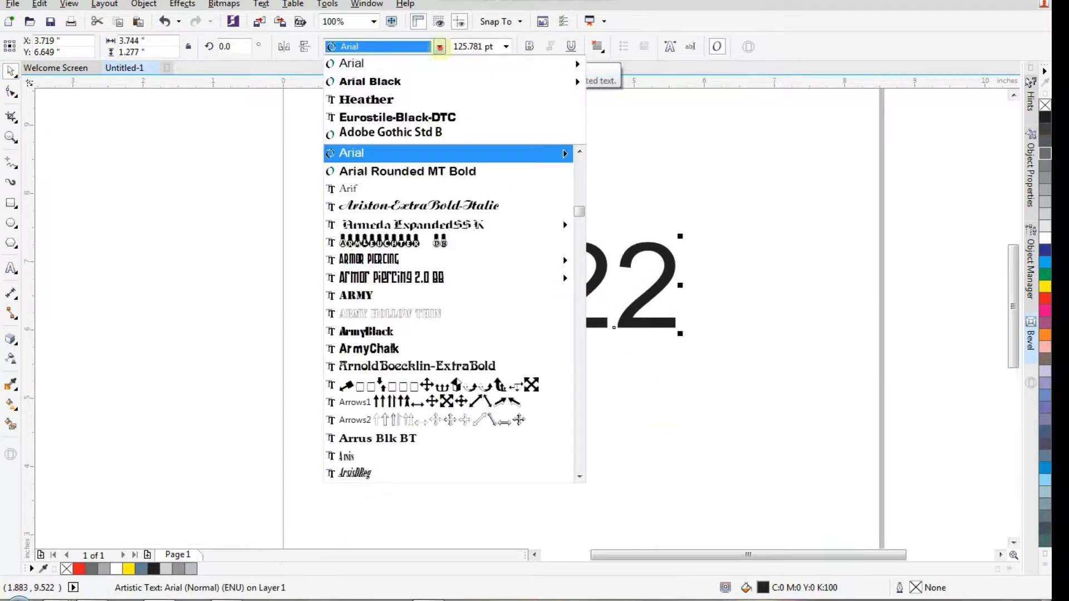
left_click(424, 80)
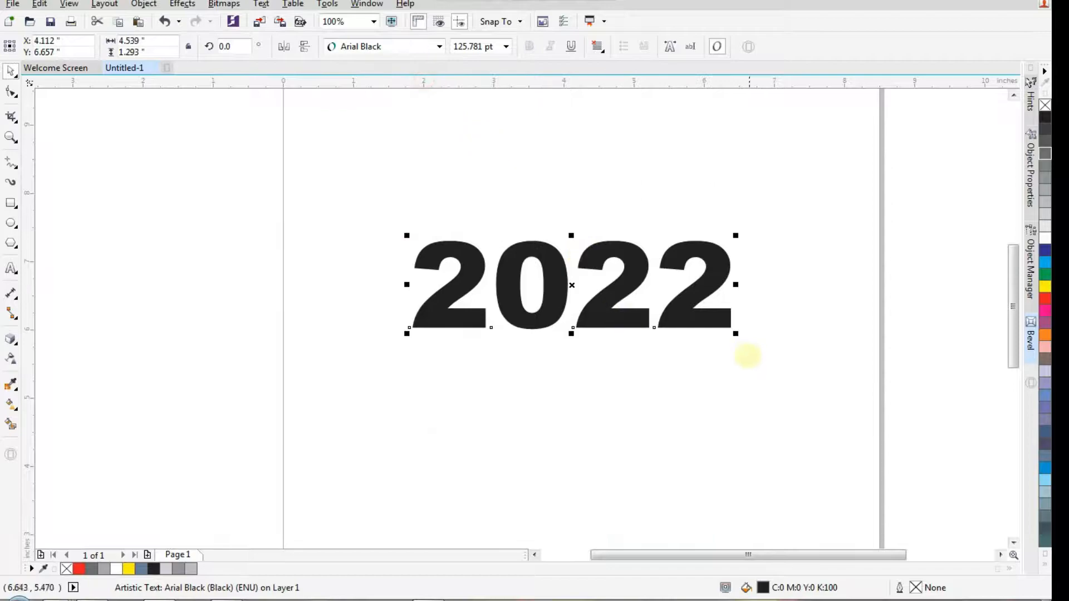
left_click_drag(736, 334, 769, 367)
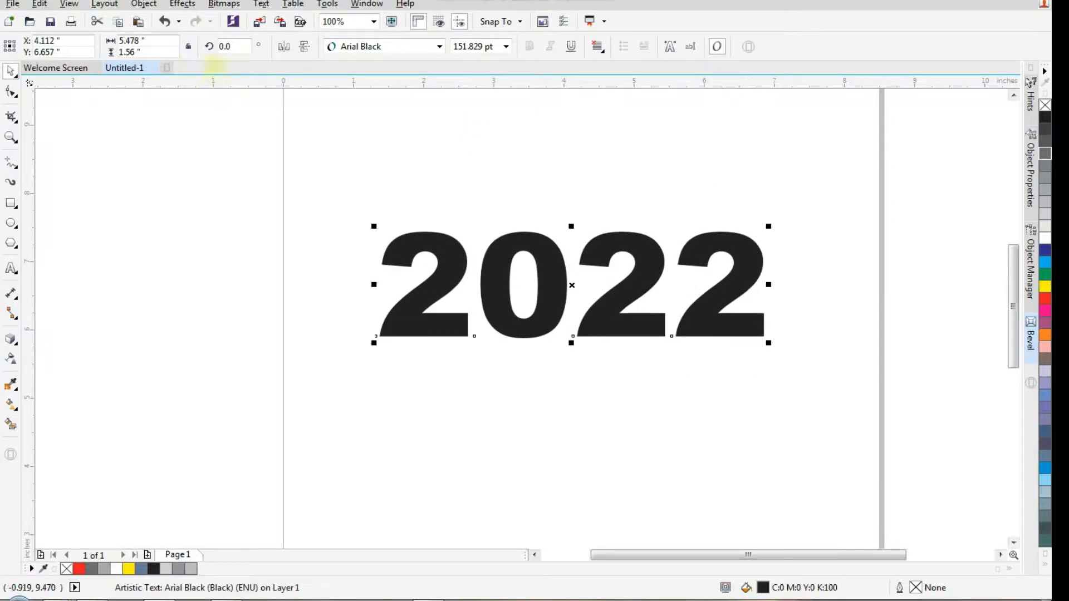
Add a perspective that slants the 2022 text downward to the right, and move it to about X 3.77, Y 6.99 inches
left_click(183, 3)
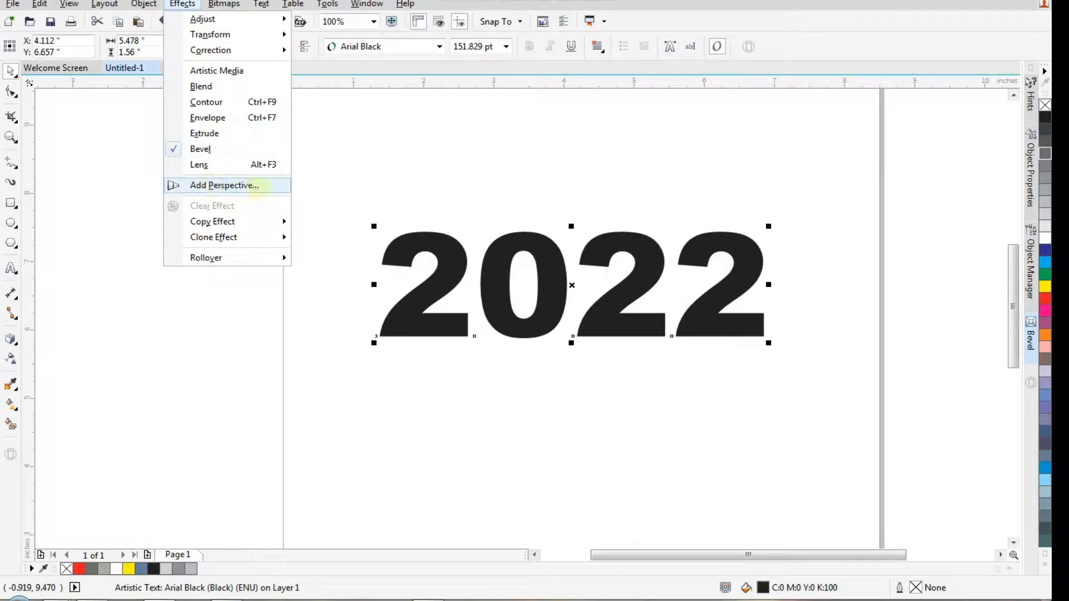
left_click(258, 186)
left_click_drag(763, 338, 761, 403)
left_click_drag(763, 231, 770, 282)
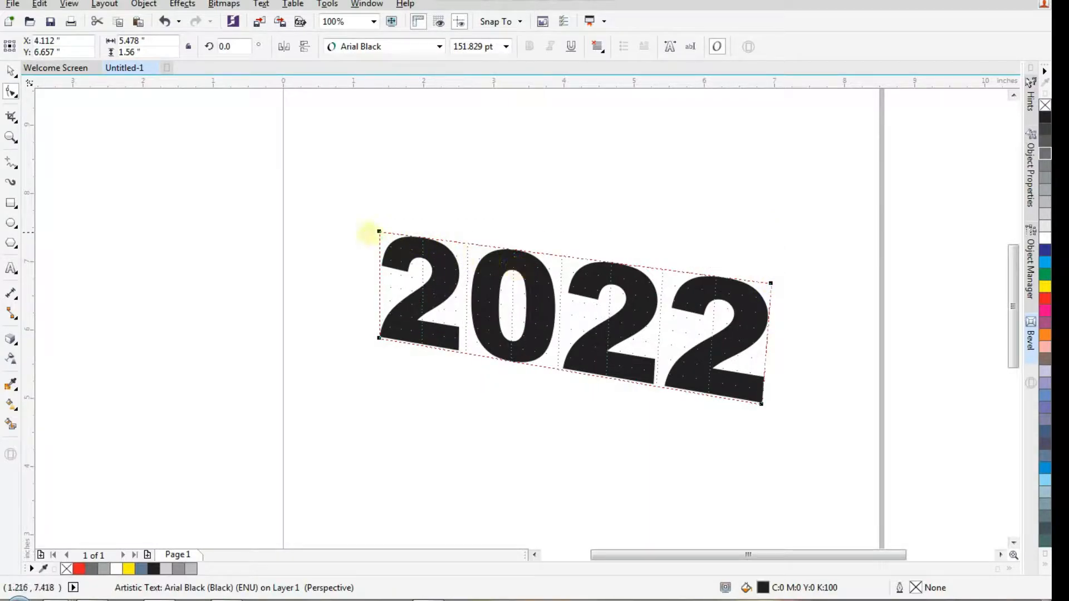
left_click_drag(379, 231, 400, 220)
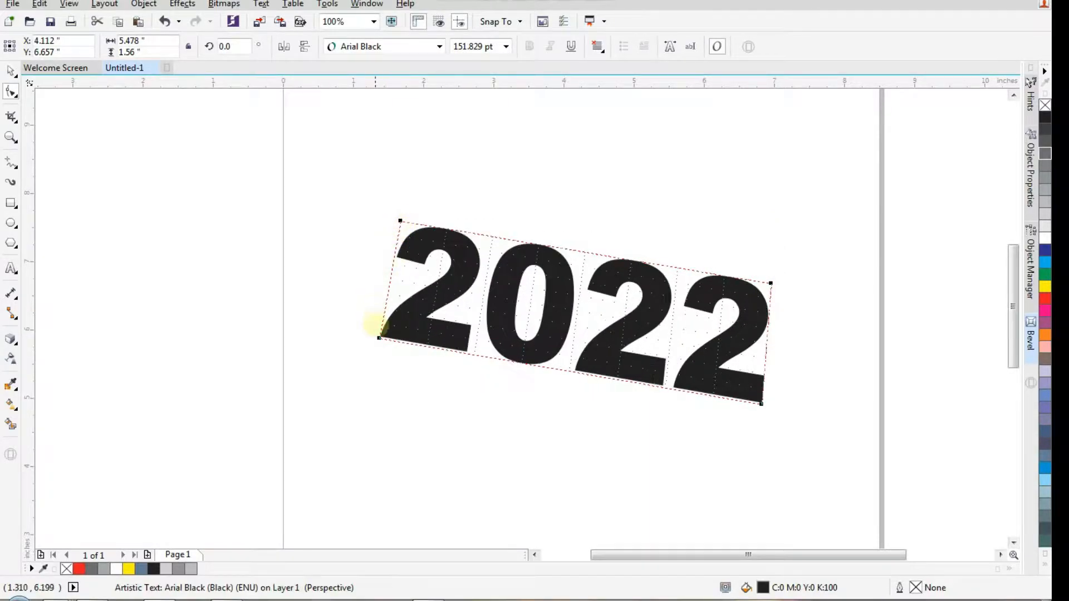
left_click_drag(379, 337, 366, 345)
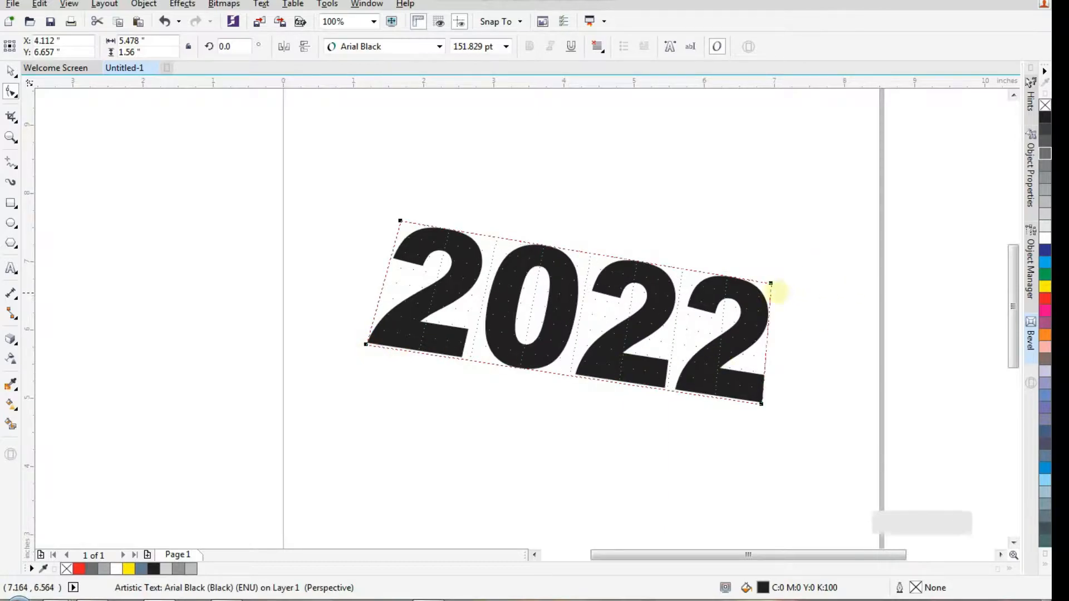
left_click_drag(770, 283, 784, 285)
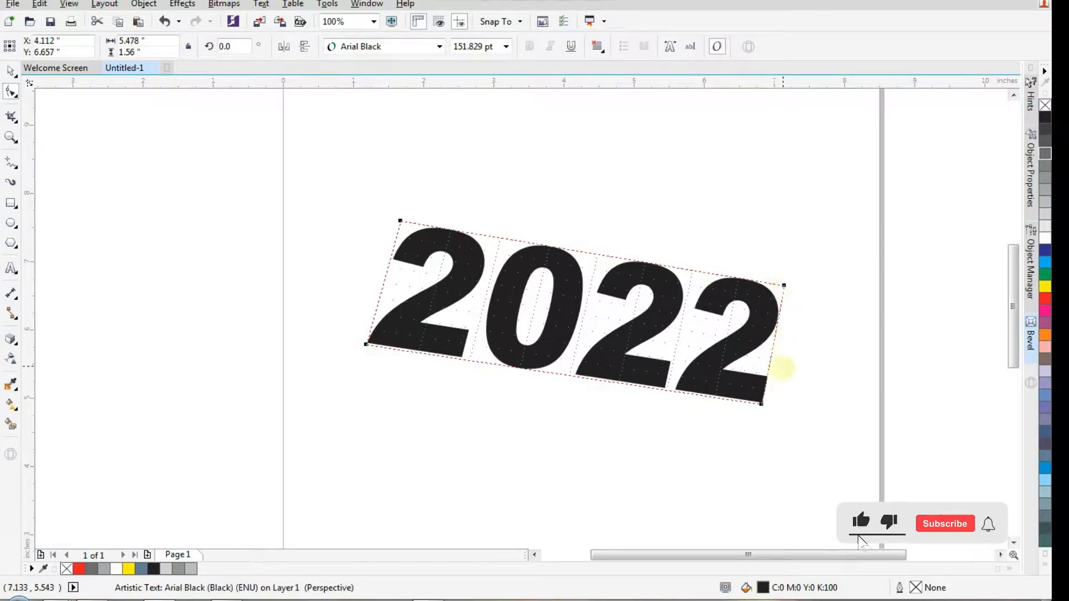
left_click_drag(761, 405, 761, 416)
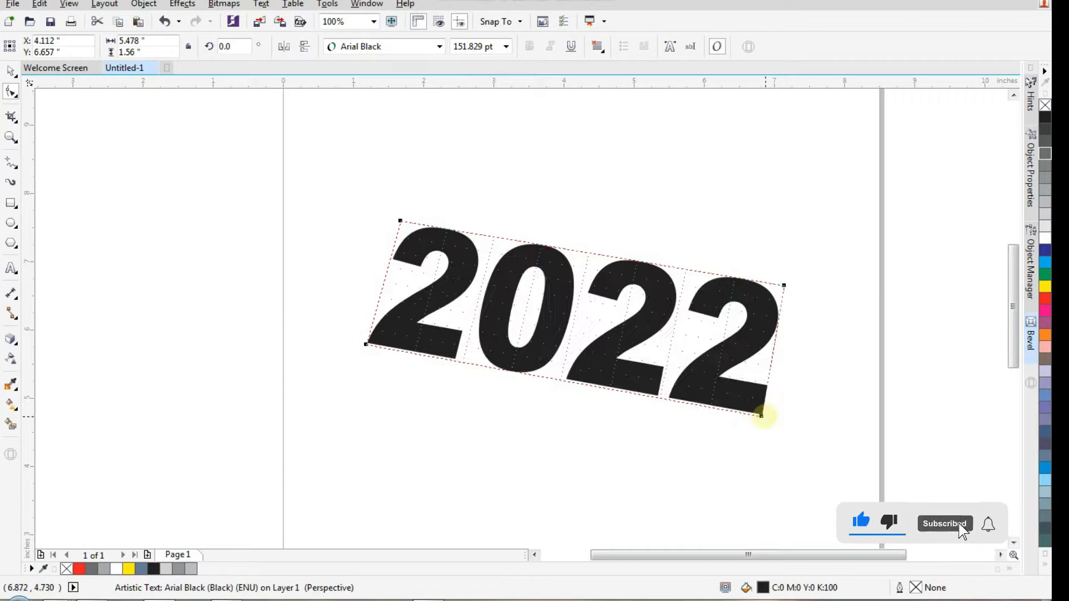
left_click_drag(400, 220, 397, 214)
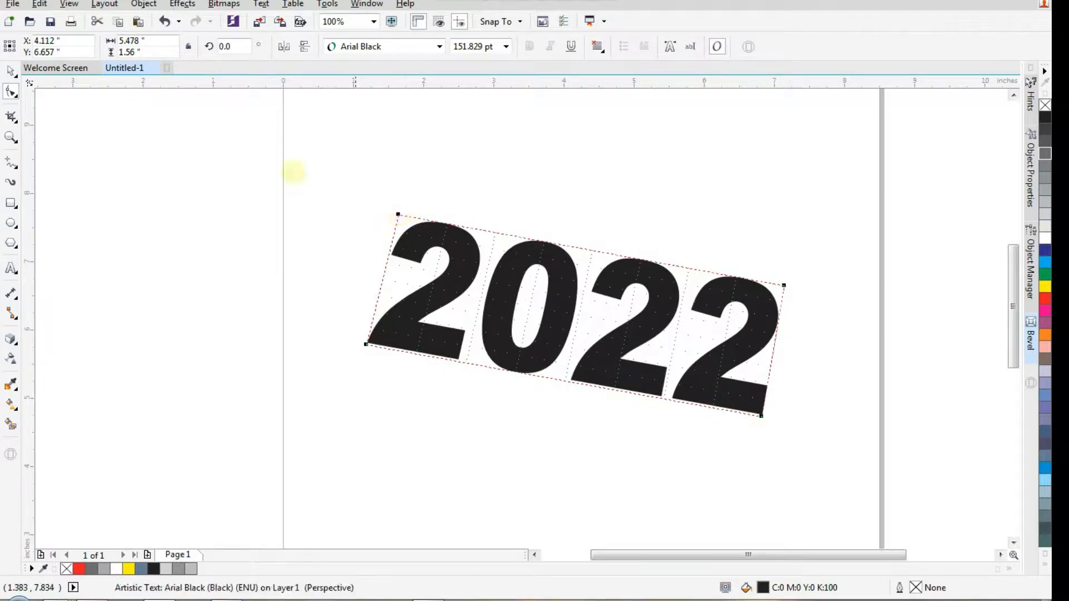
left_click(10, 69)
left_click_drag(568, 336, 544, 282)
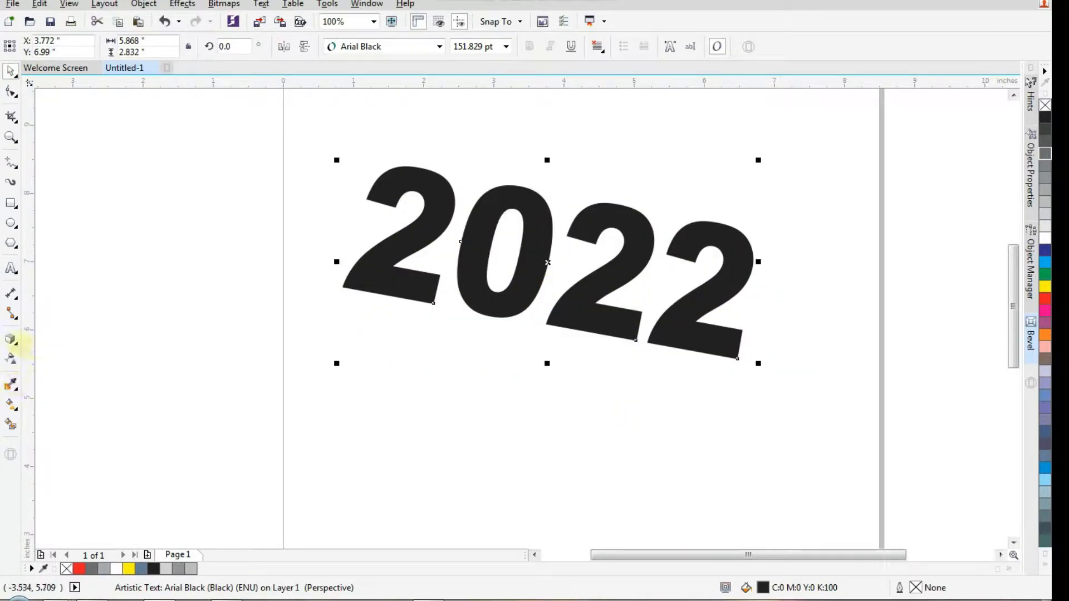
Extrude the 2022 text downward by about 2.31 inches and change the extrusion type to a parallel one
left_click(11, 340)
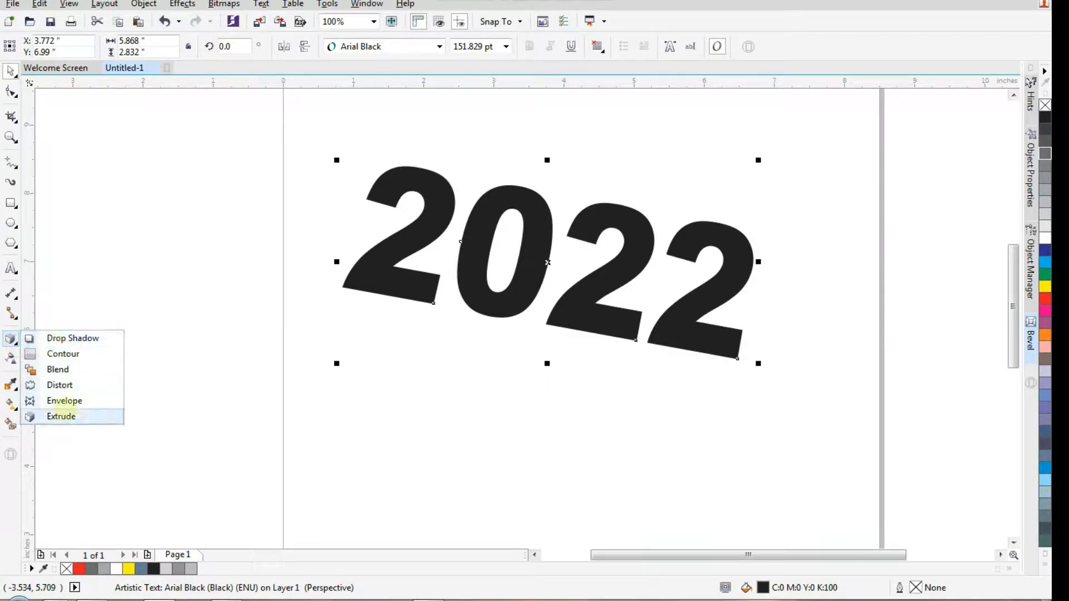
left_click(62, 416)
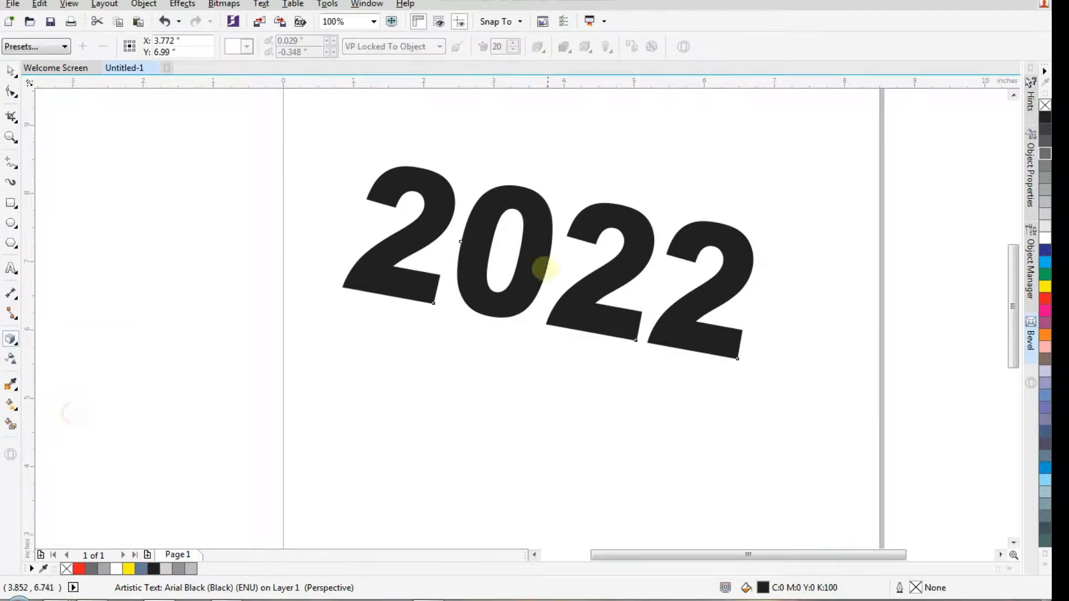
left_click_drag(546, 262, 549, 394)
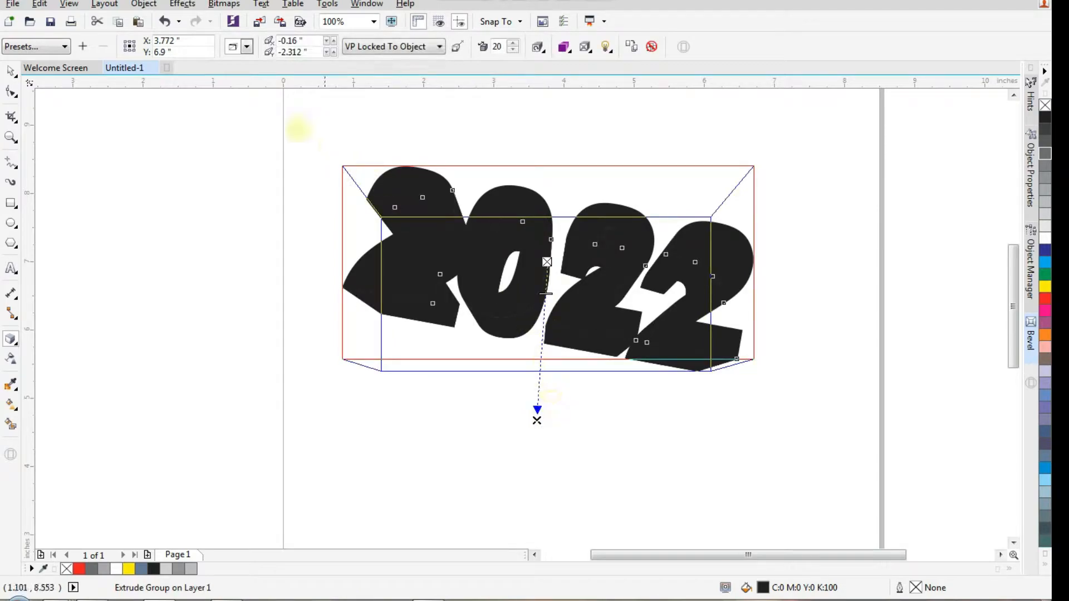
left_click(246, 46)
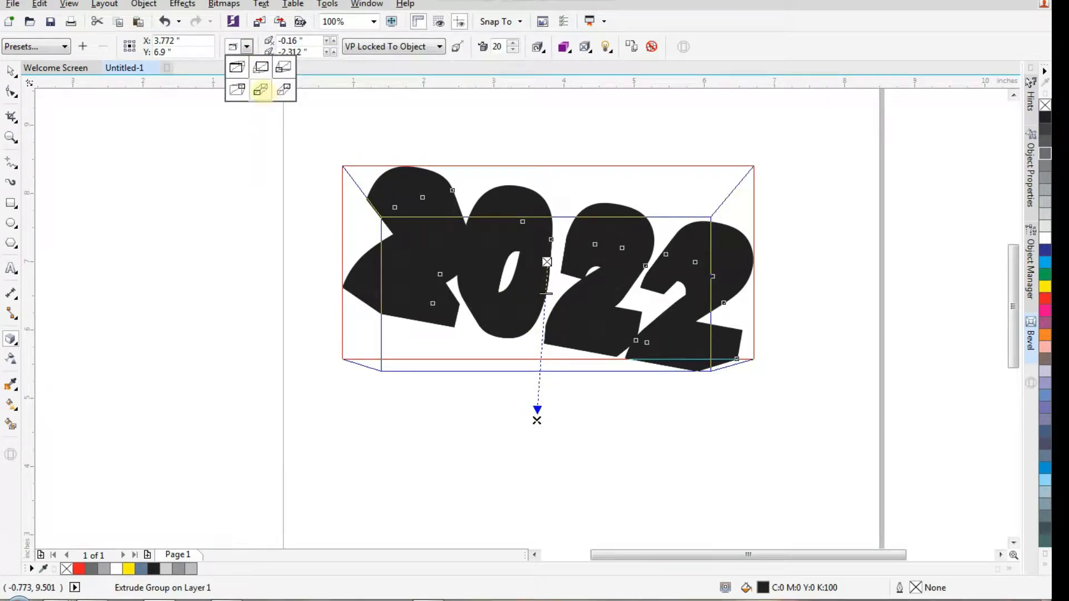
left_click(260, 89)
Shorten the text's parallel extrusion to about 0.55 inches straight down
scroll(593, 356, "down", 1)
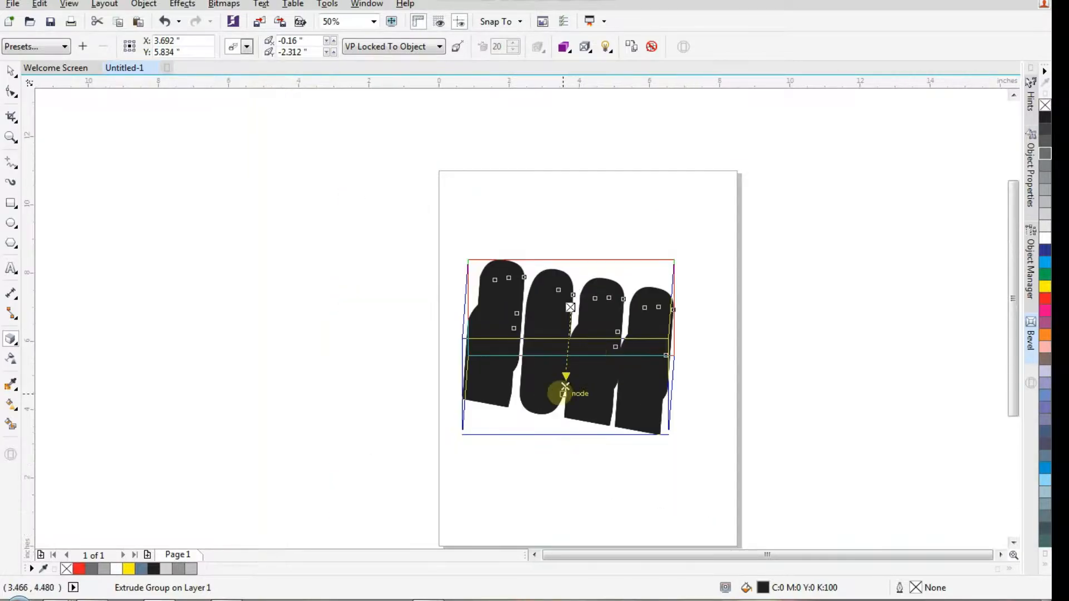
scroll(565, 392, "up", 1)
left_click_drag(566, 388, 575, 265)
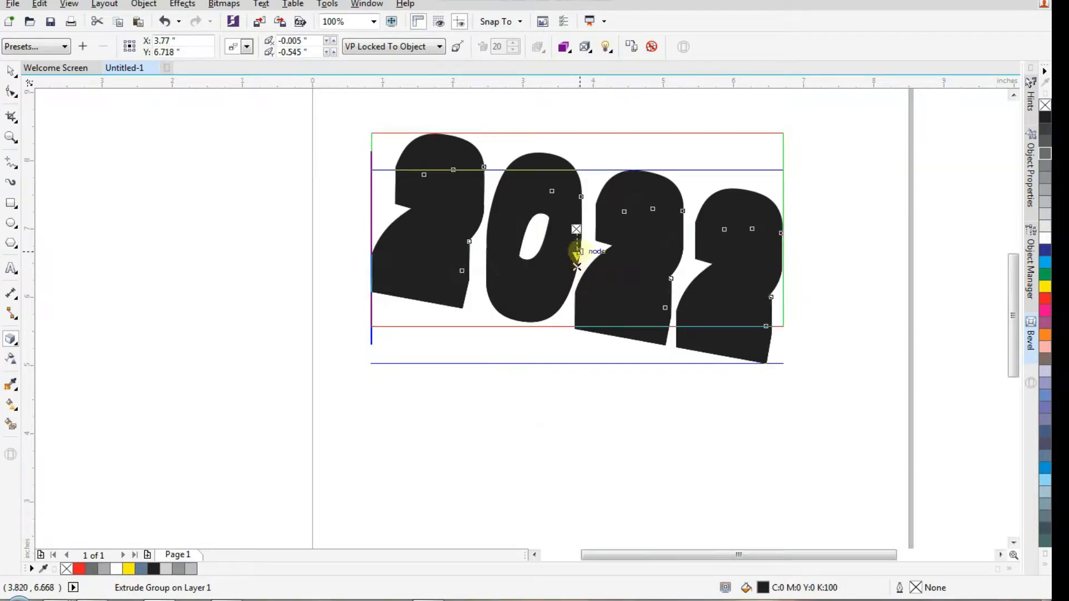
scroll(582, 256, "up", 1)
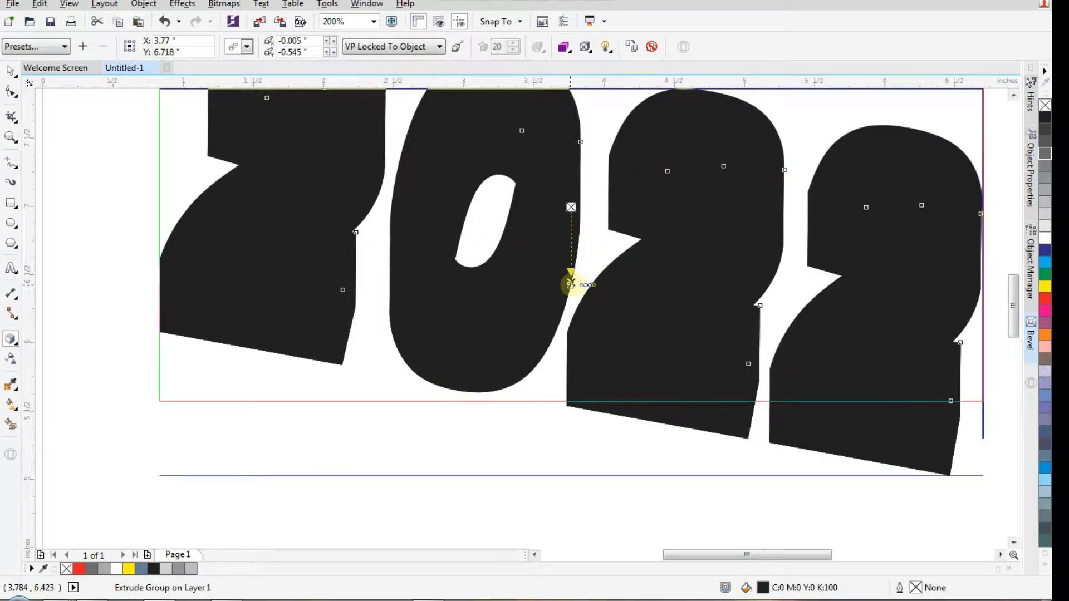
scroll(540, 298, "down", 1)
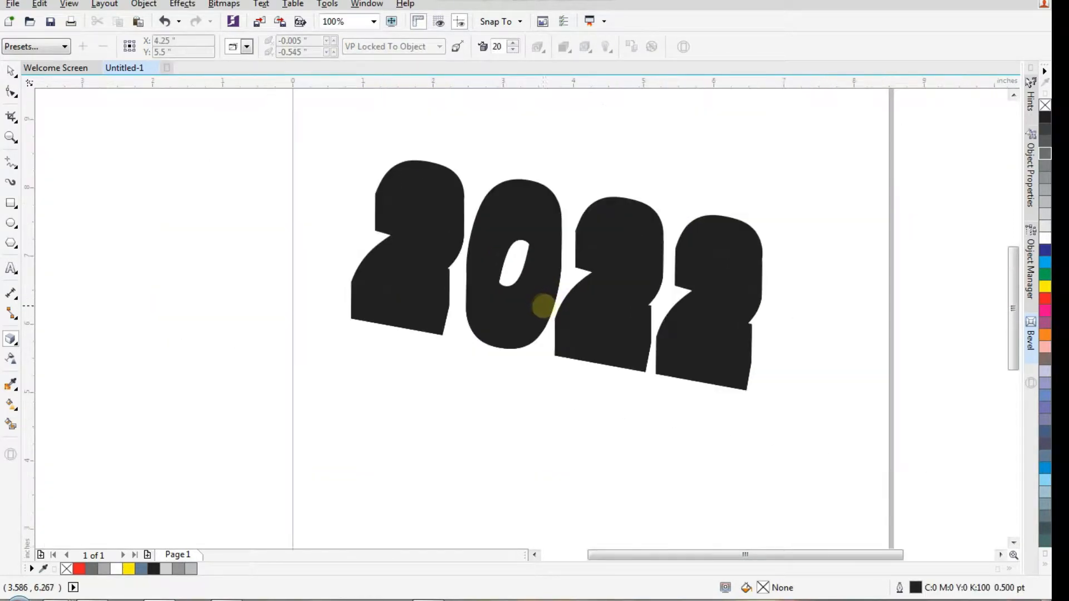
Apply color shading to the extrusion of the 2022 text, running from red to black
left_click(10, 71)
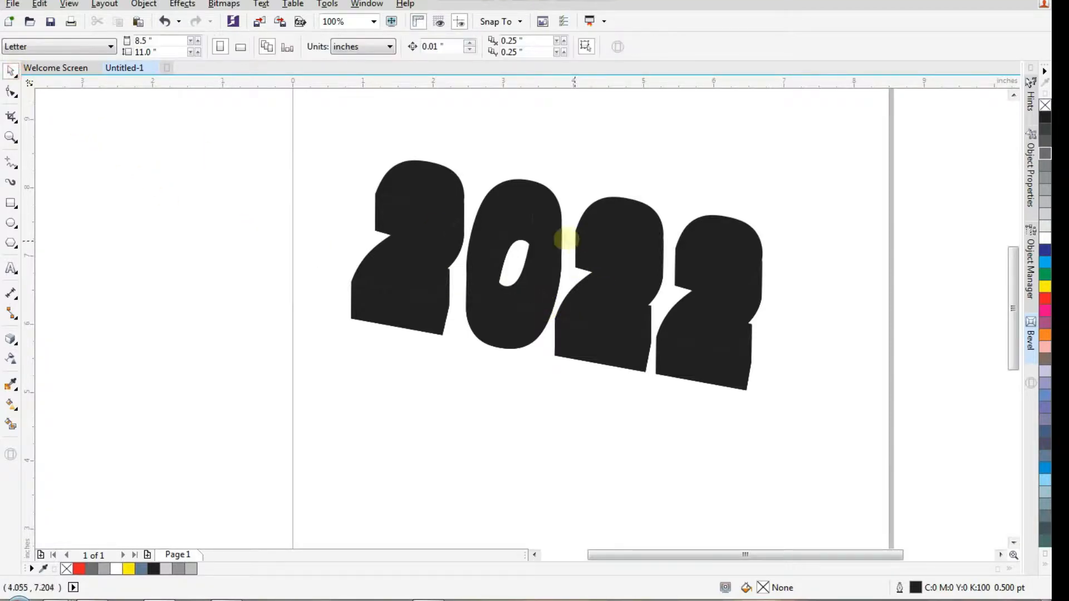
left_click(550, 236)
left_click(10, 338)
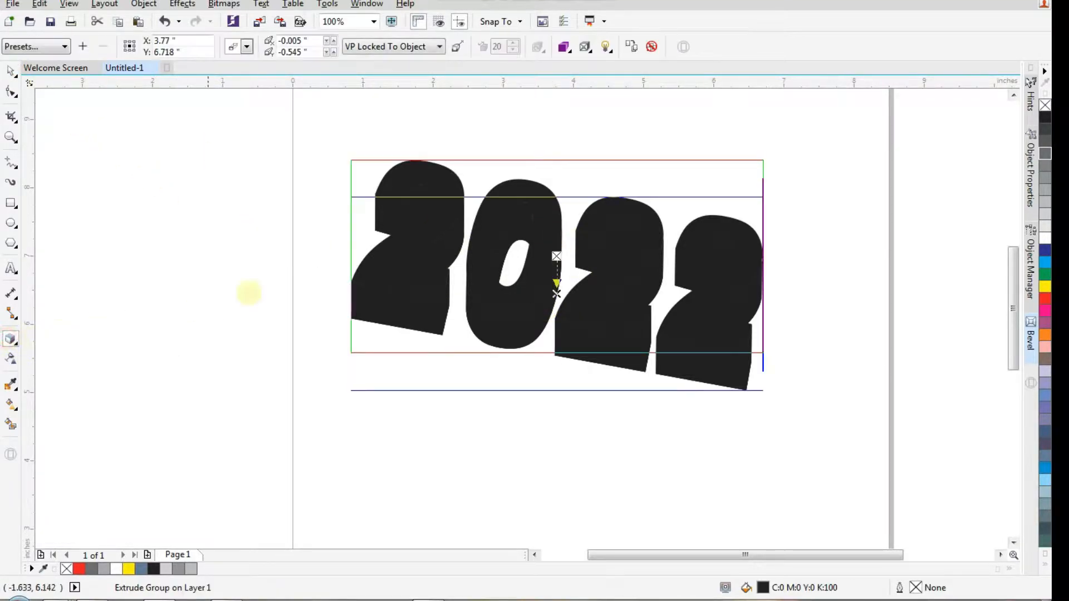
left_click(563, 47)
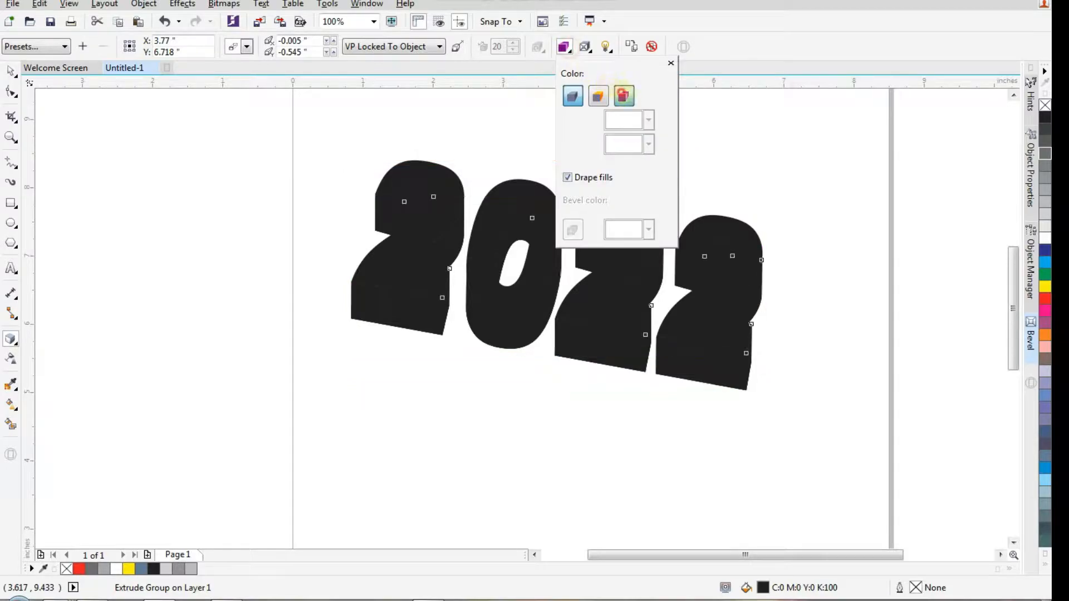
left_click(623, 96)
left_click(648, 120)
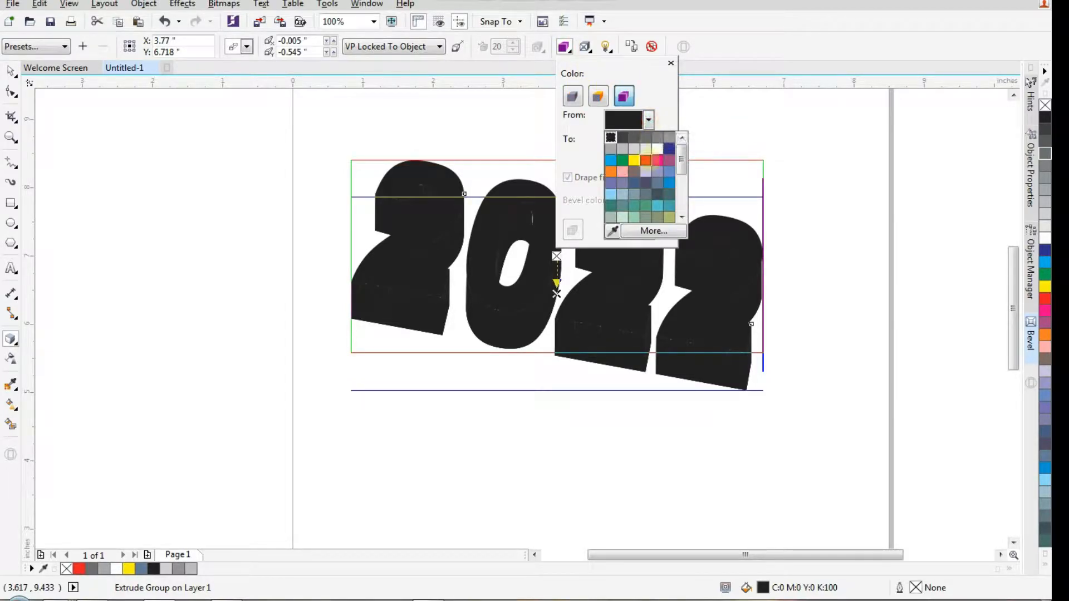
left_click(646, 160)
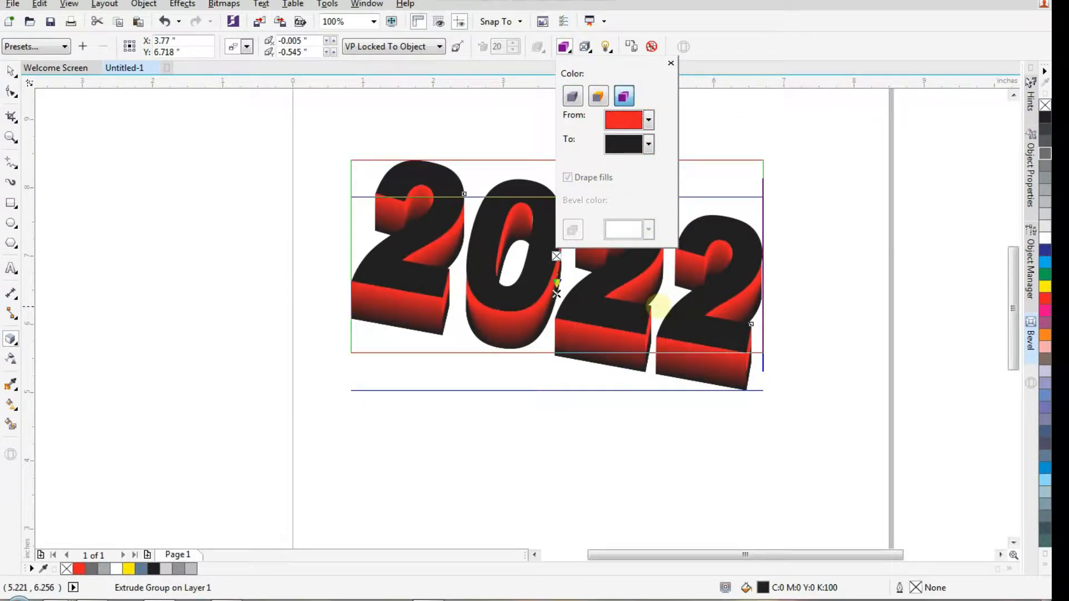
left_click(10, 71)
Flatten the extruded text to about 2.81 inches high and move it to about X 3.04, Y 6.59 inches
scroll(581, 342, "up", 1)
scroll(582, 340, "down", 1)
right_click(595, 291)
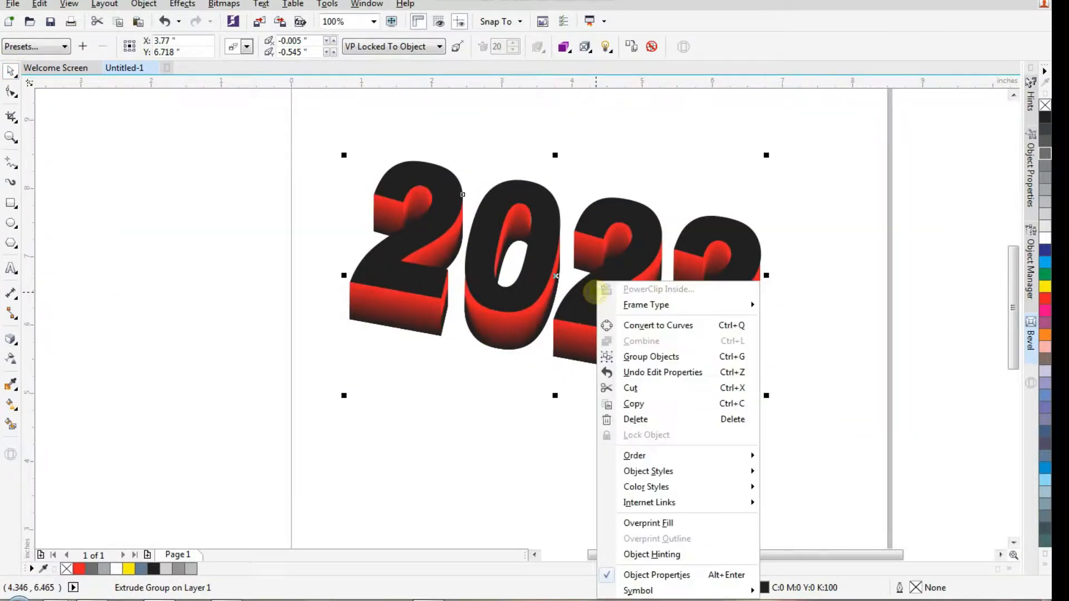
left_click(724, 202)
left_click_drag(555, 395, 578, 354)
right_click(626, 232)
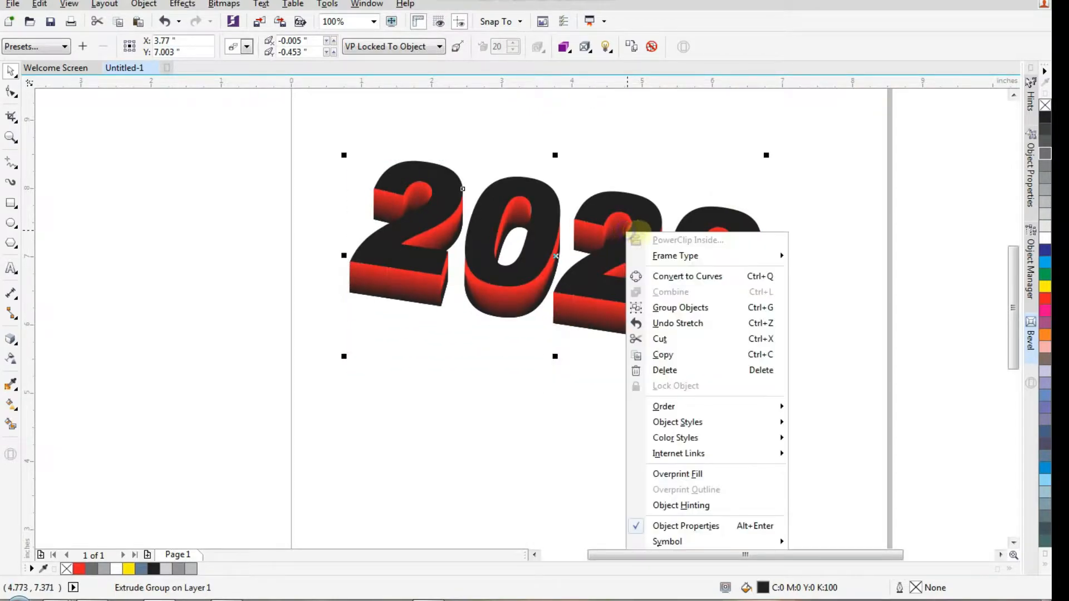
left_click(703, 155)
left_click_drag(644, 227, 594, 279)
Break the extrude group apart into the front text and the extruded sides
right_click(593, 265)
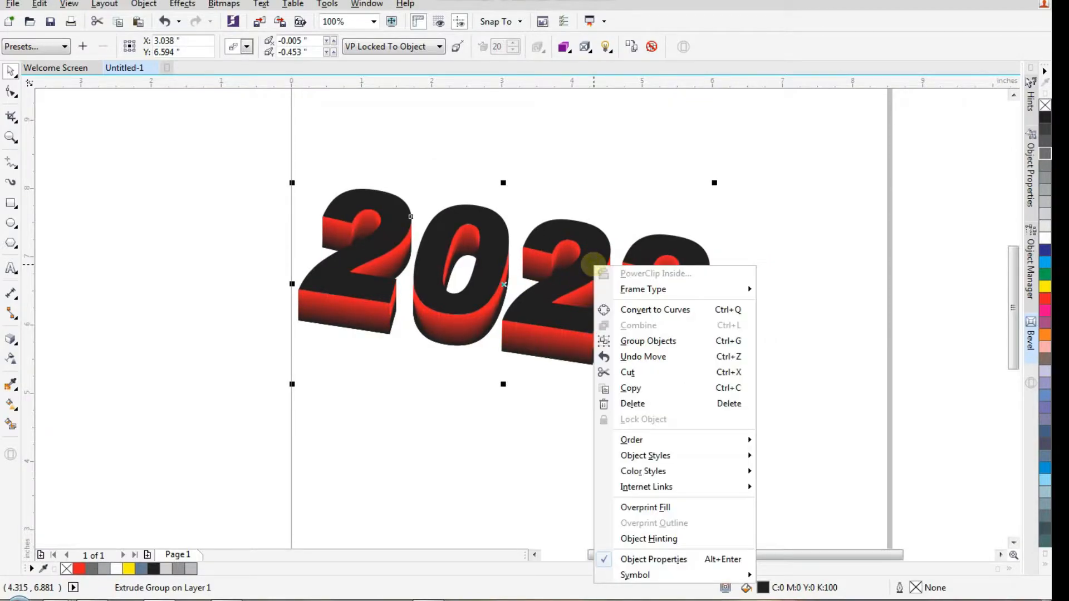
left_click(700, 214)
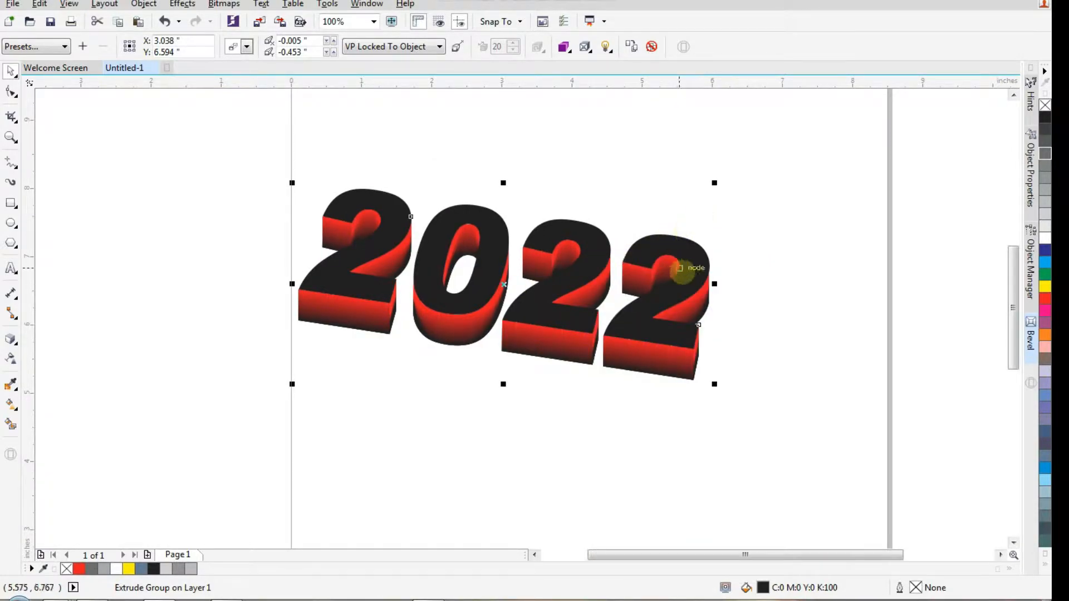
key("ctrl+k")
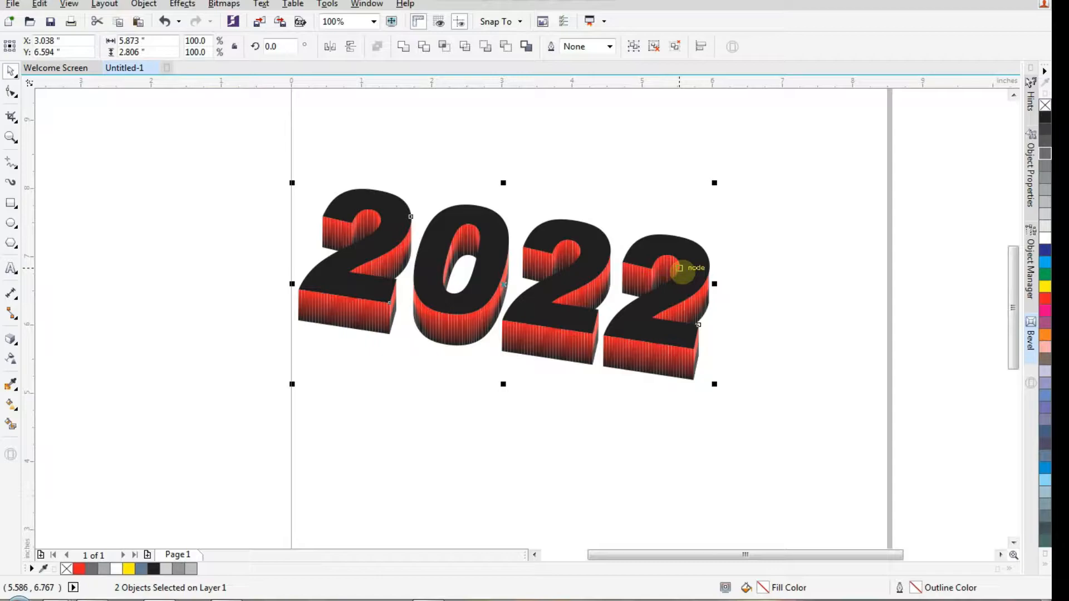
left_click(740, 253)
Fill the front 2022 text with white
scroll(710, 260, "up", 1)
mouse_move(685, 289)
left_mouse_down()
mouse_move(692, 267)
mouse_move(704, 271)
left_mouse_up()
scroll(704, 271, "down", 1)
key("ctrl+z")
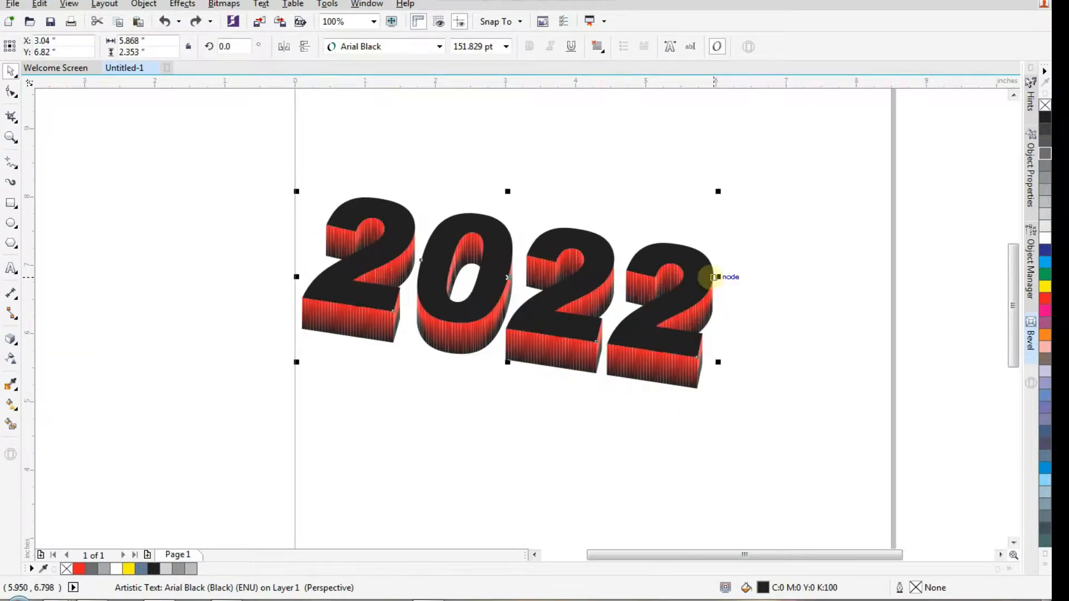
scroll(704, 271, "up", 1)
left_click(1045, 238)
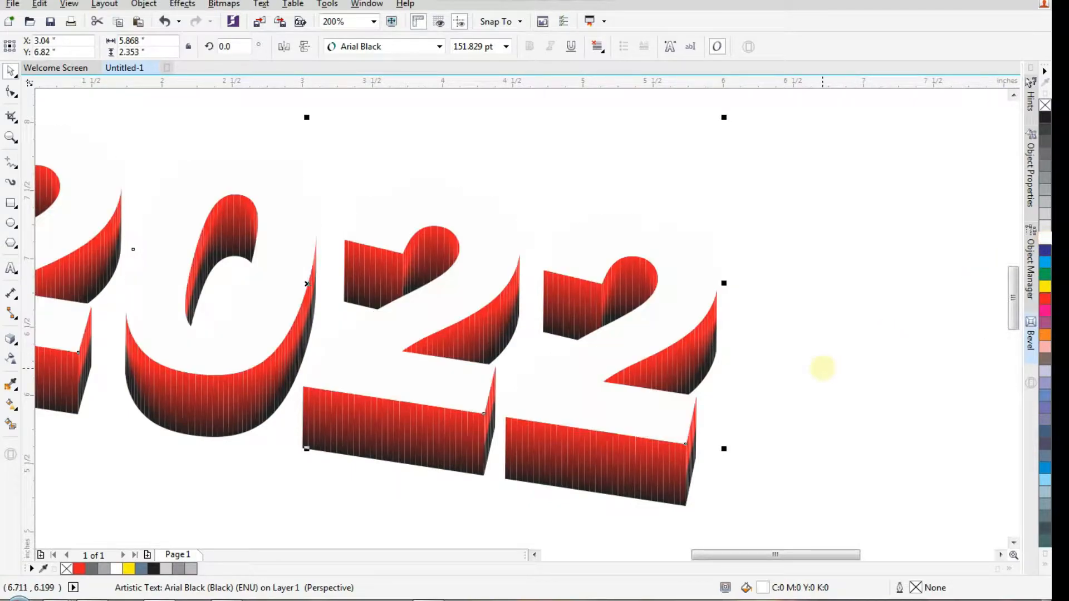
left_click(821, 386)
Fill the group of extruded sides with solid red and ungroup it
left_click(653, 474)
left_click(1045, 299)
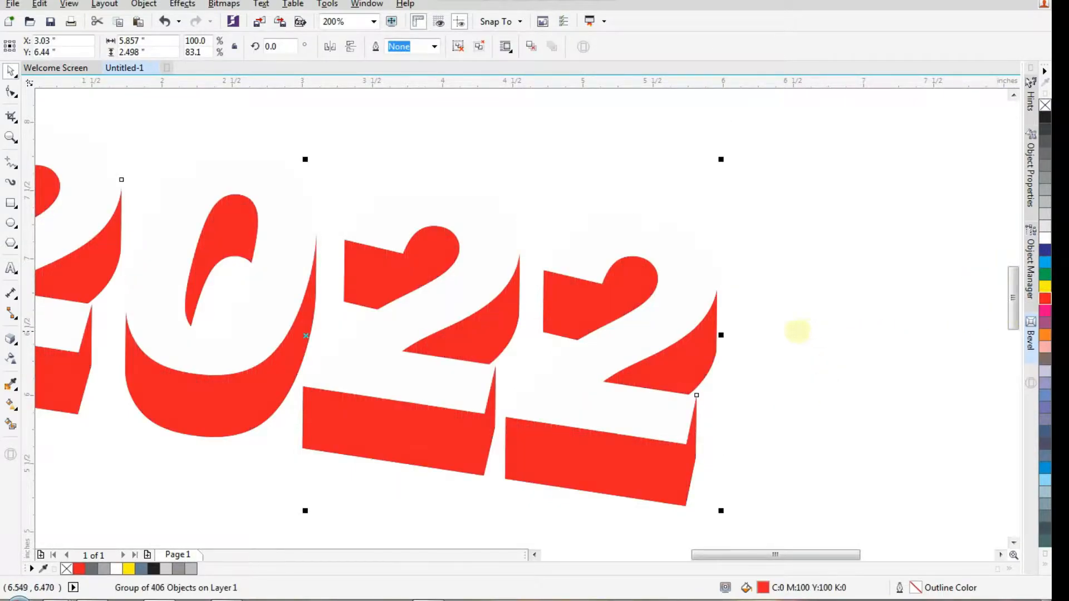
scroll(800, 329, "down", 1)
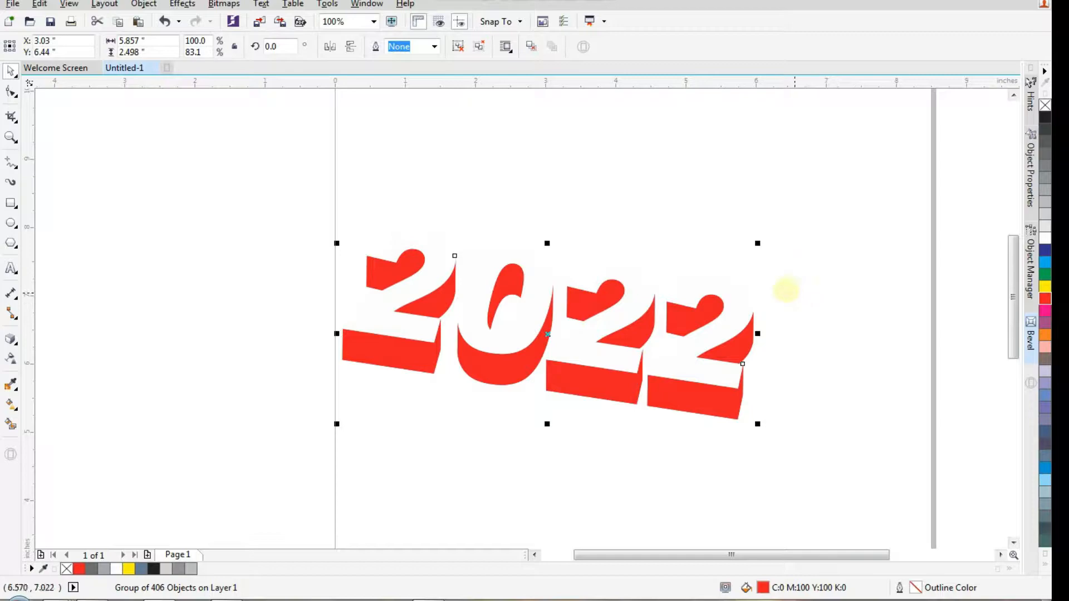
left_click(458, 46)
left_click_drag(607, 397, 604, 453)
key("ctrl+z")
left_click_drag(505, 373, 505, 422)
key("ctrl+z")
Give the white front 2022 text a red outline
left_click(604, 448)
left_click_drag(283, 418, 823, 225)
left_click(775, 312)
right_click(1044, 299)
left_click(854, 349)
Select the whole 2022 artwork and flatten it vertically to a height of about 1.8 inches
scroll(780, 385, "down", 2)
left_click_drag(841, 255, 421, 452)
scroll(634, 436, "up", 2)
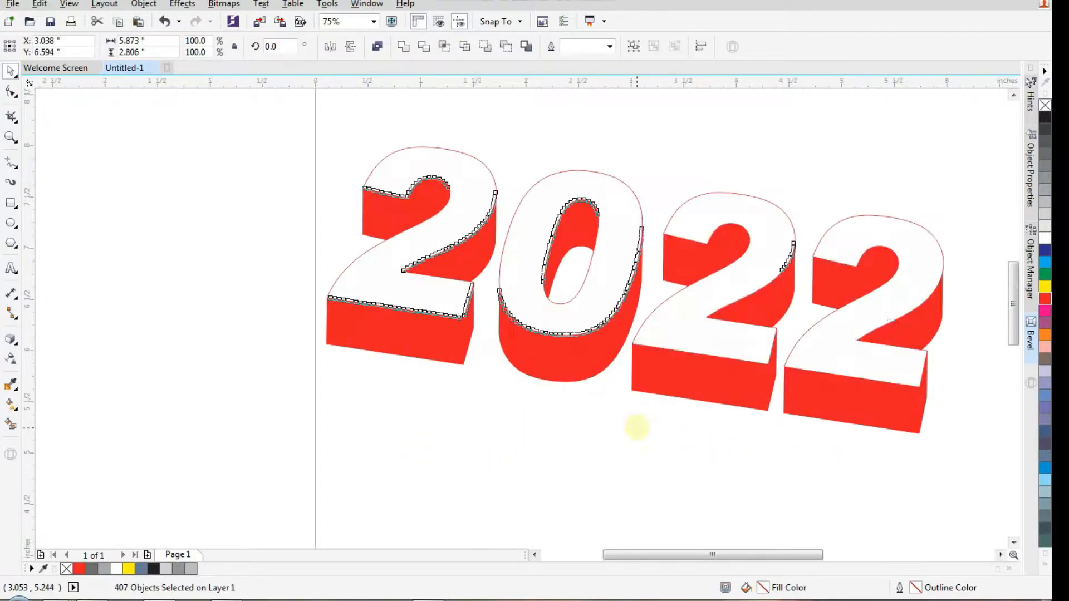
left_click_drag(635, 437, 649, 342)
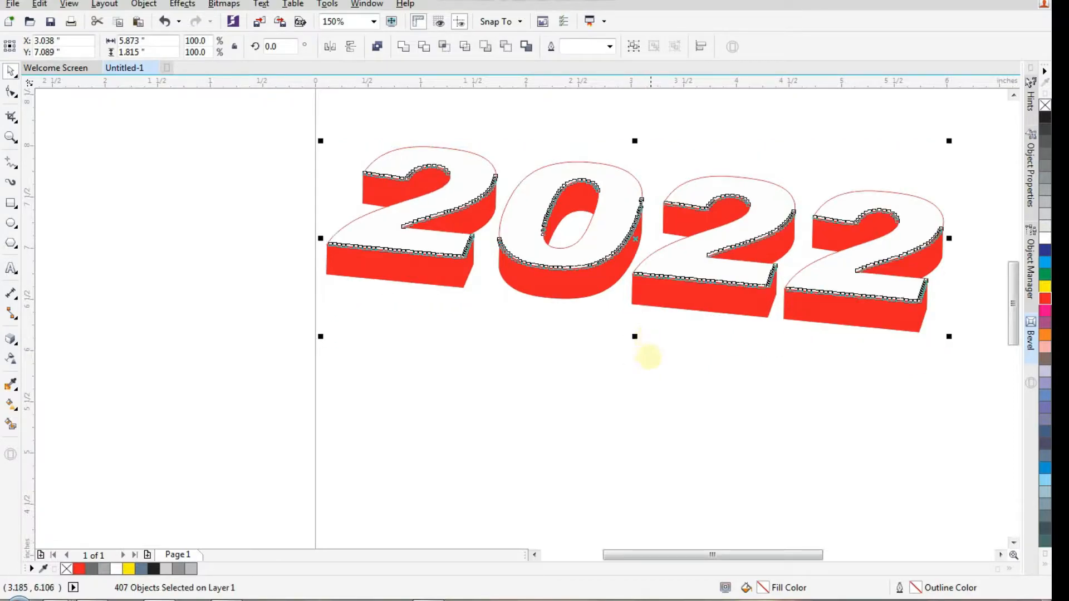
Apply a lengthwise linear fountain fill to the bottom front side face of the last 2 and set its end colour to red
scroll(649, 341, "down", 2)
left_click_drag(429, 360, 850, 232)
left_click(897, 392)
scroll(816, 421, "up", 3)
left_click(801, 417)
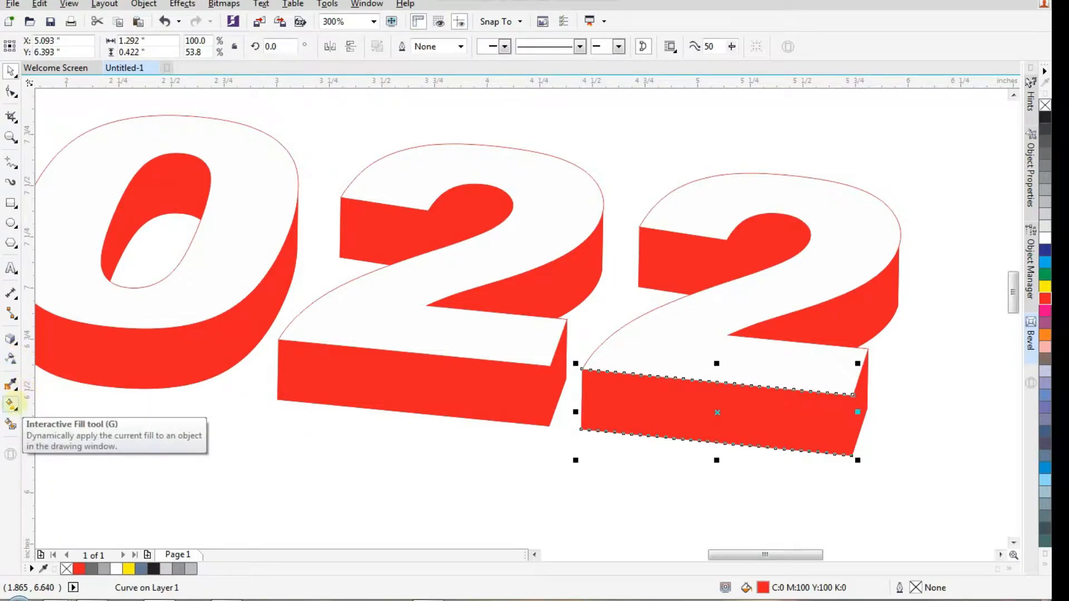
left_click(11, 405)
left_click_drag(704, 384, 704, 440)
key("ctrl+z")
left_click_drag(593, 399, 822, 422)
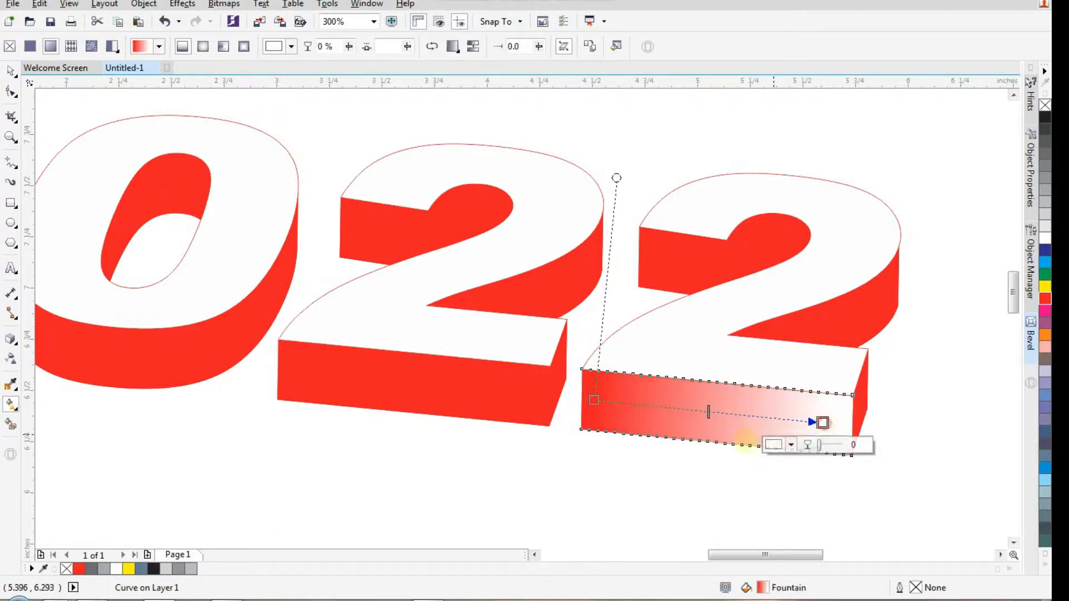
left_click(79, 568)
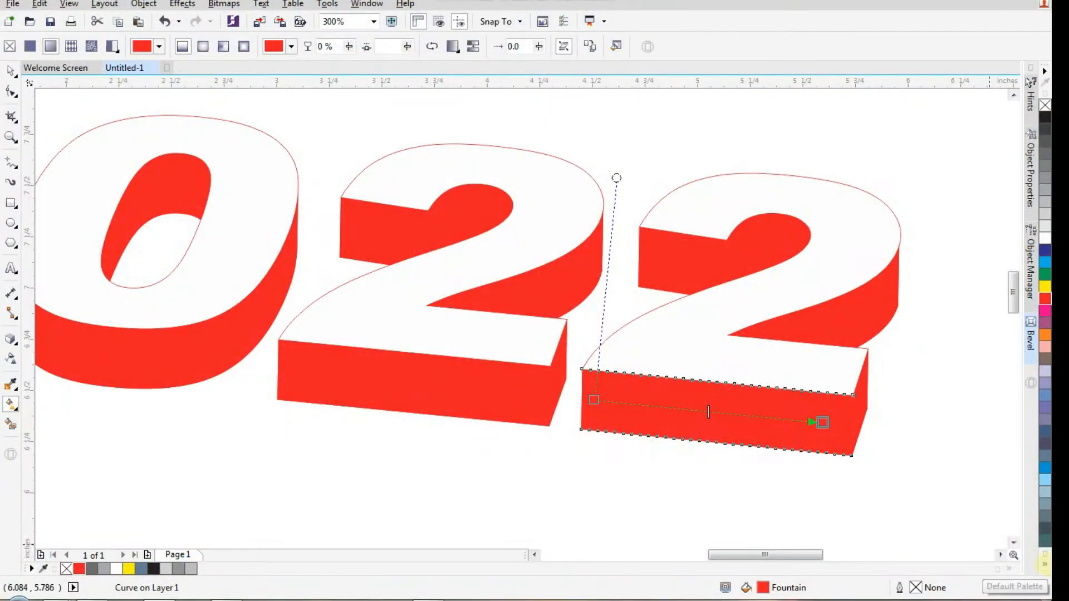
Tint the end colour of the bottom face's gradient with C100 M100 Y100 K100 black to dark red, undoing the solid black fill
left_click(1044, 561)
left_click(1033, 360)
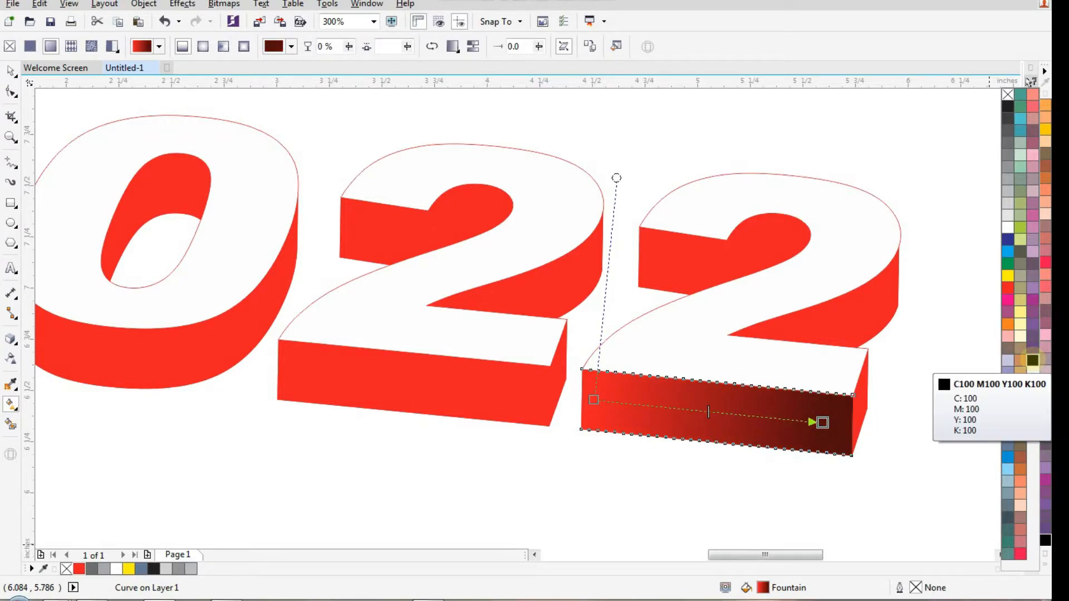
left_click(1033, 360)
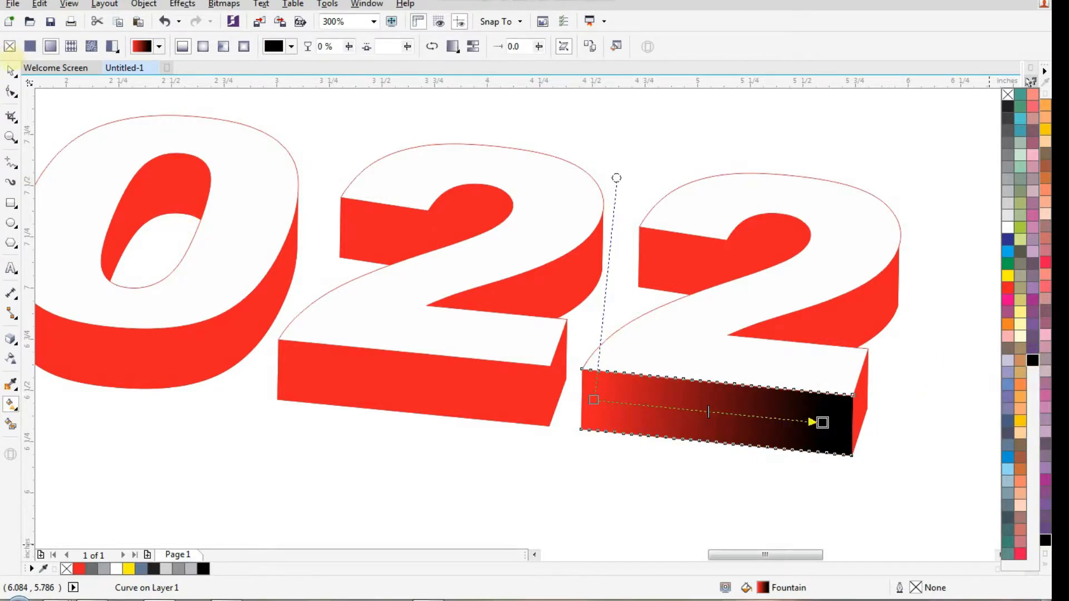
key("ctrl+z")
left_click(10, 70)
left_click_drag(607, 467, 604, 467)
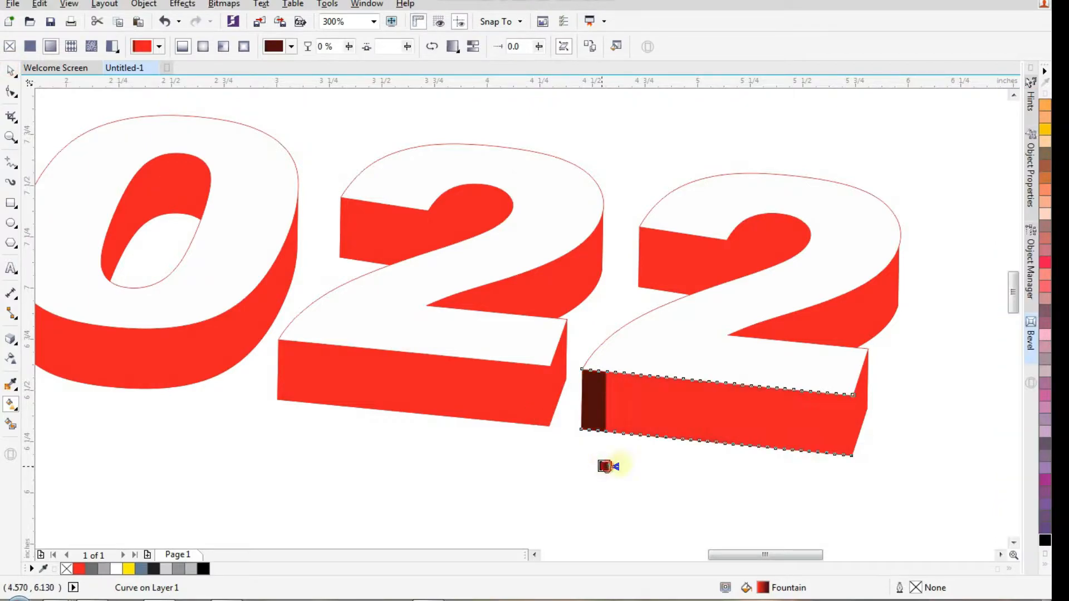
Apply a linear fountain fill from red to dark red on the narrow end face of the last 2's base
left_click_drag(805, 422, 867, 399)
scroll(852, 414, "up", 2)
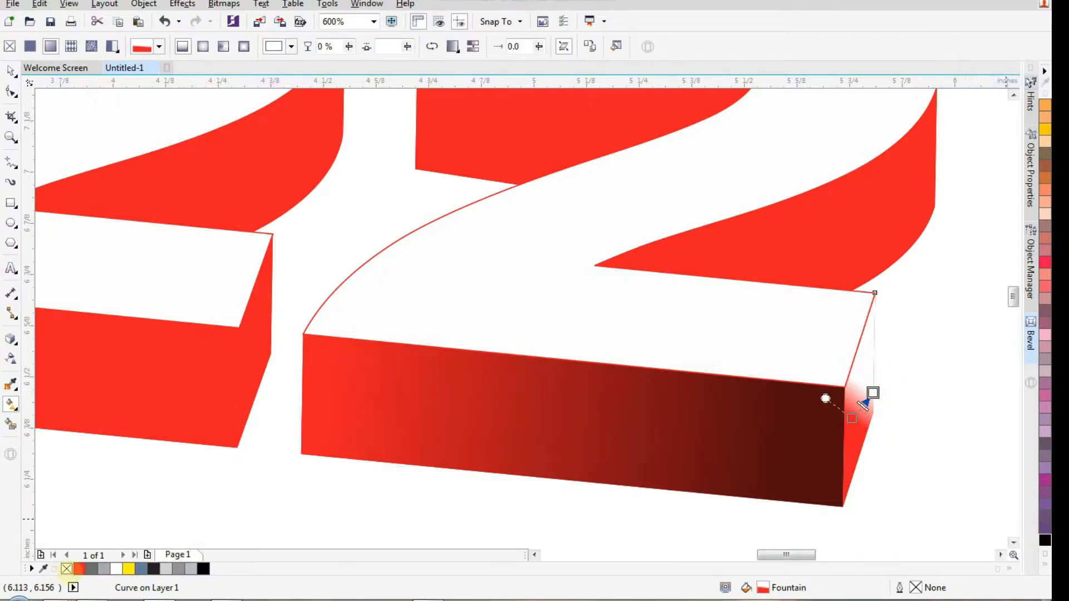
left_click(79, 569)
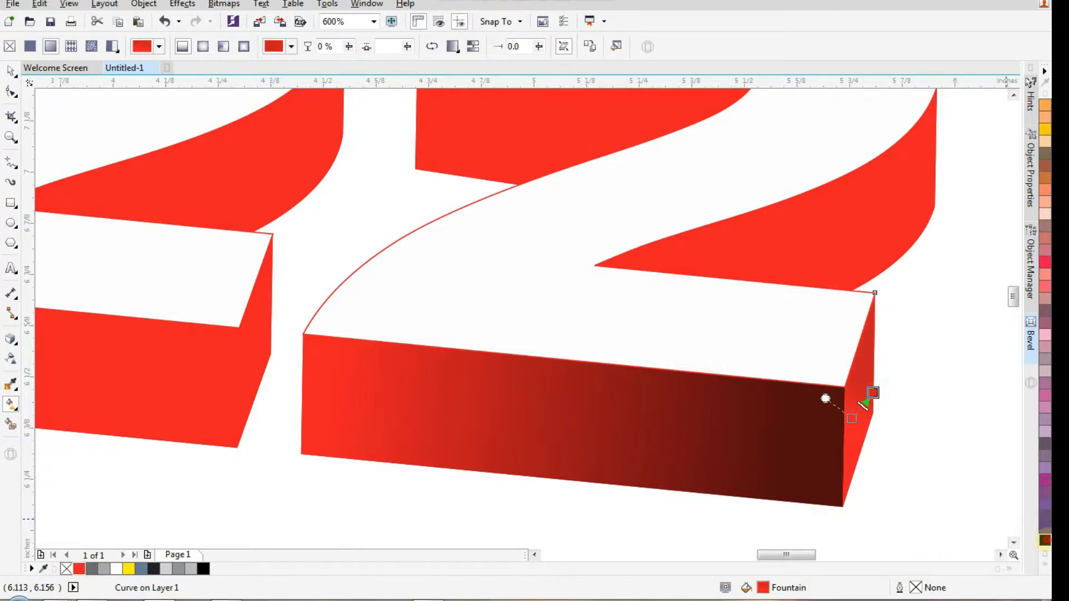
scroll(871, 394, "up", 2)
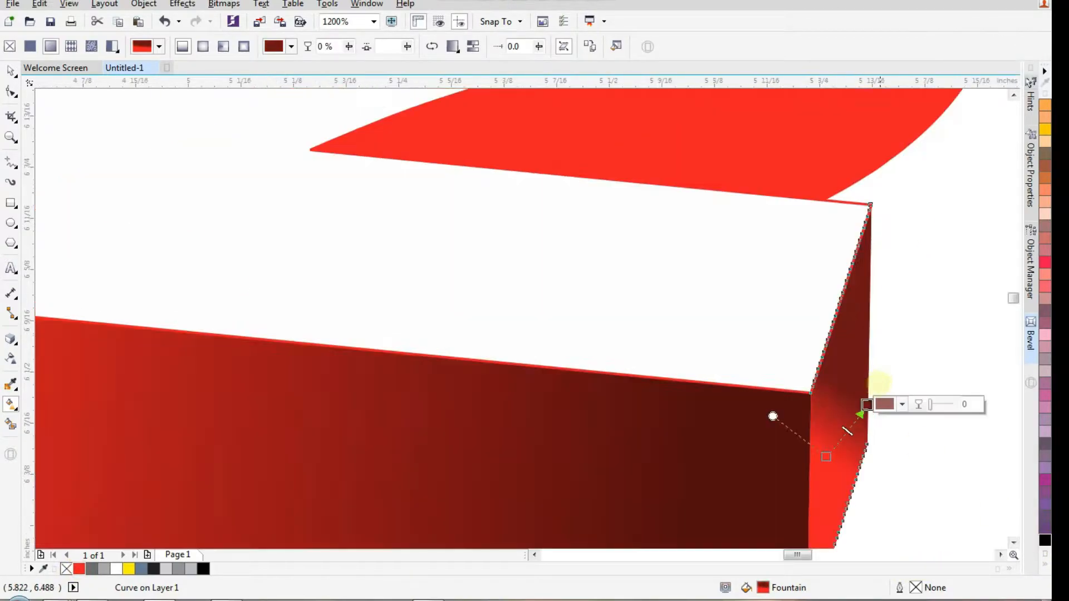
Reposition the start and end of the narrow end face's gradient just outside the face's edges
left_click(867, 410)
left_click_drag(868, 410, 888, 422)
left_click(823, 458)
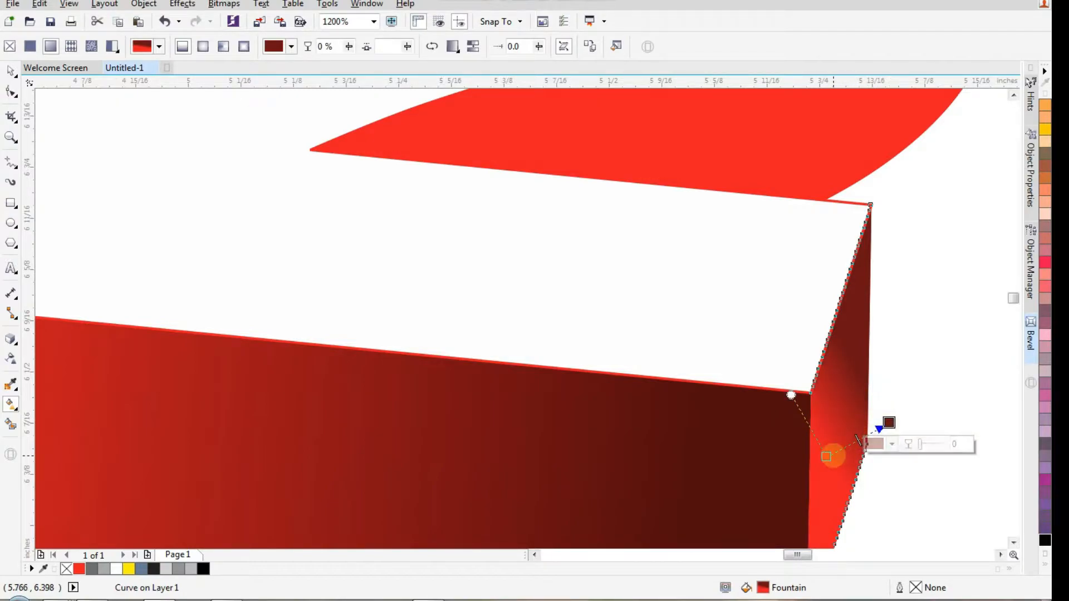
left_click_drag(822, 458, 799, 468)
left_click_drag(889, 423, 885, 431)
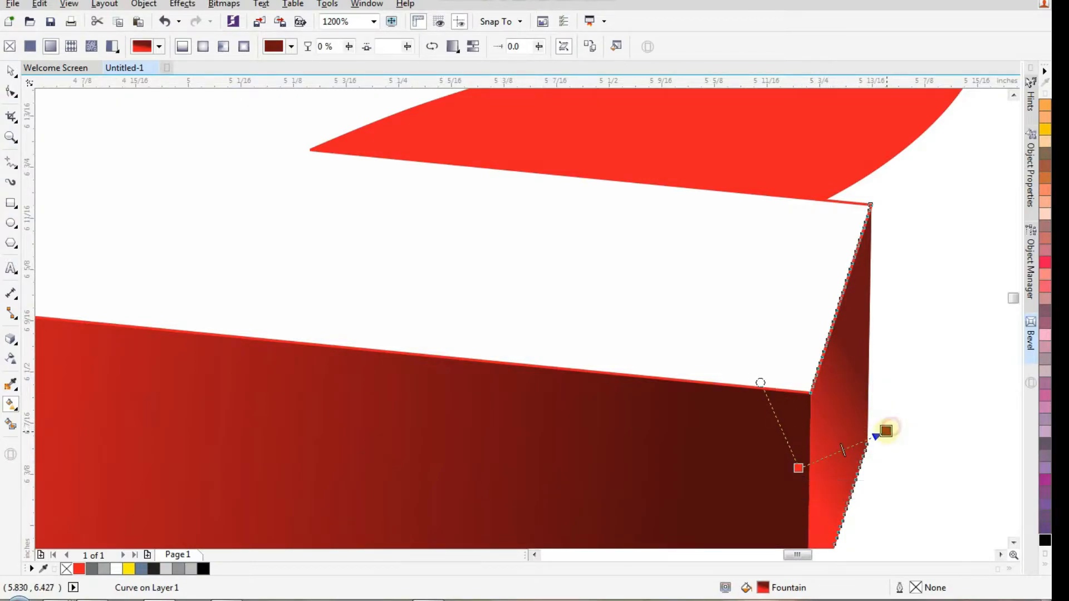
Fill the curved side face beneath the last 2's diagonal stroke with a linear gradient from red to dark red
scroll(801, 429, "down", 2)
left_click(823, 313)
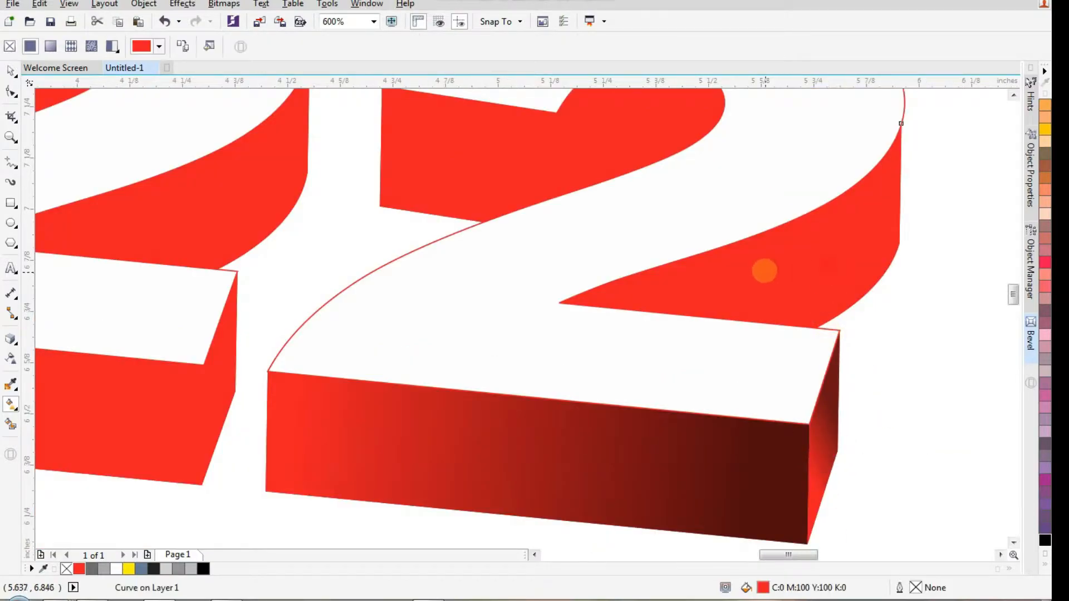
left_click_drag(688, 288, 855, 246)
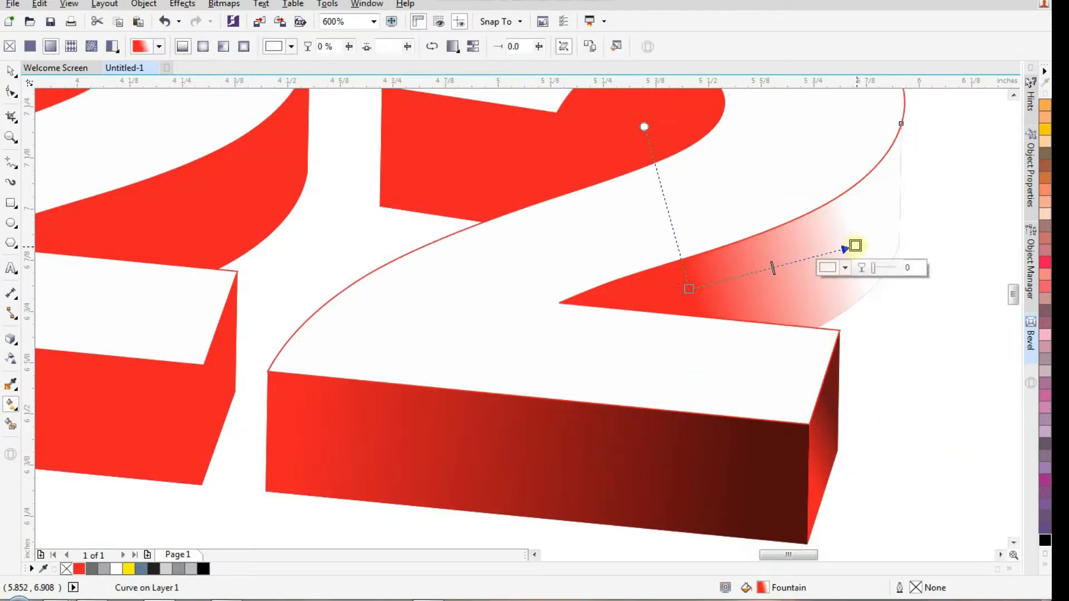
left_click(79, 569)
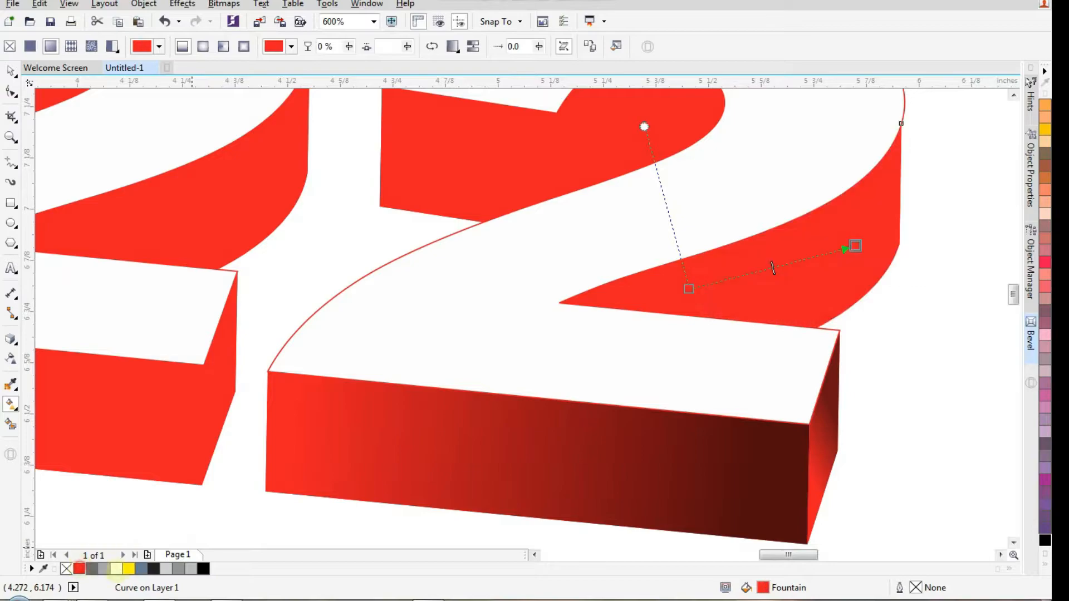
left_click(203, 568)
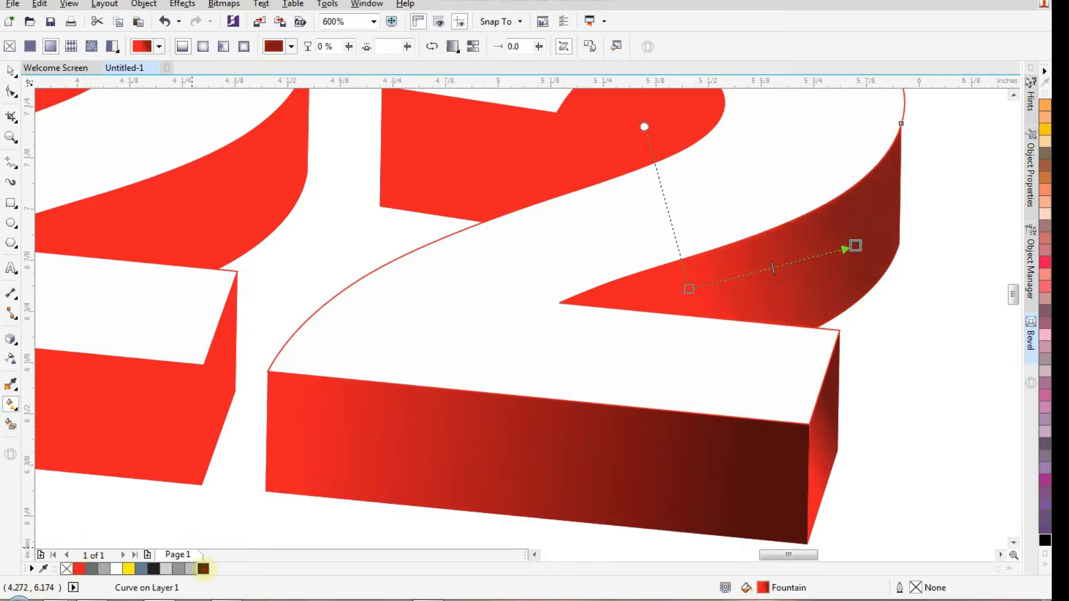
Apply a horizontal linear fountain fill to the side face below the last 2's upper tip and set its end colour to red
scroll(555, 453, "down", 1)
left_click_drag(764, 191, 438, 445)
left_click(529, 294)
left_click_drag(321, 298, 408, 298)
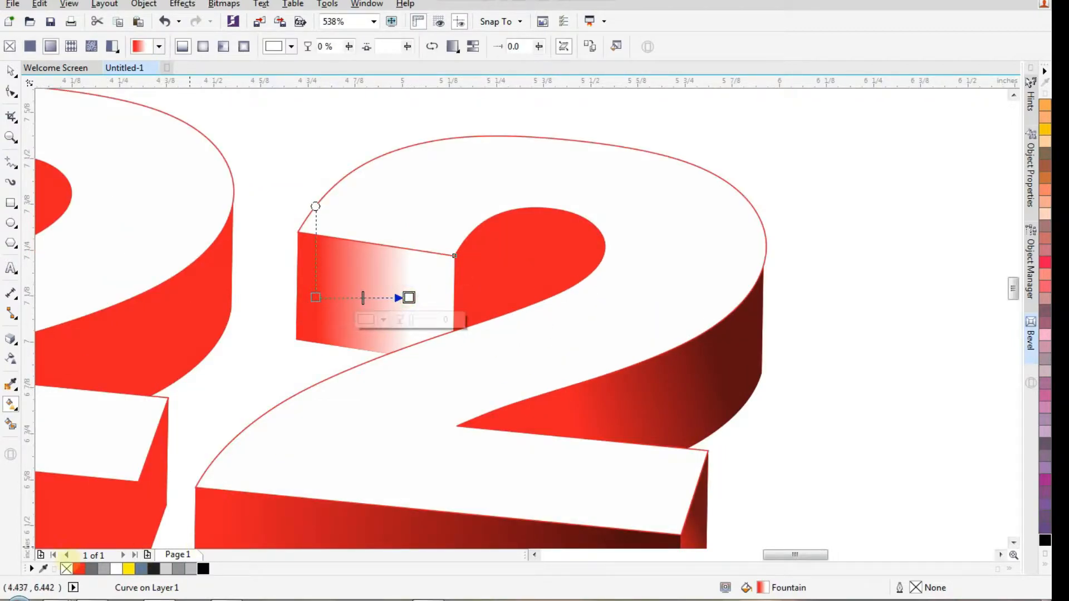
left_click(79, 568)
Darken the end of the upper tip face's gradient with black tints, undo the last tint, and move the gradient's start outward
left_click(203, 568, "ctrl")
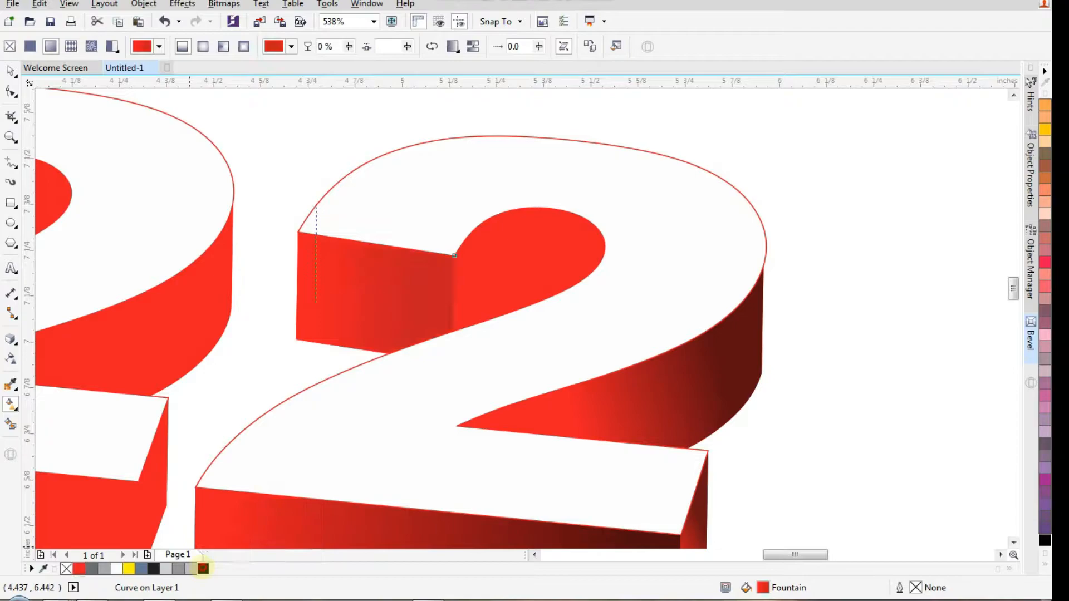
left_click(203, 568, "ctrl")
left_click(203, 568, "ctrl")
left_click(203, 569, "ctrl")
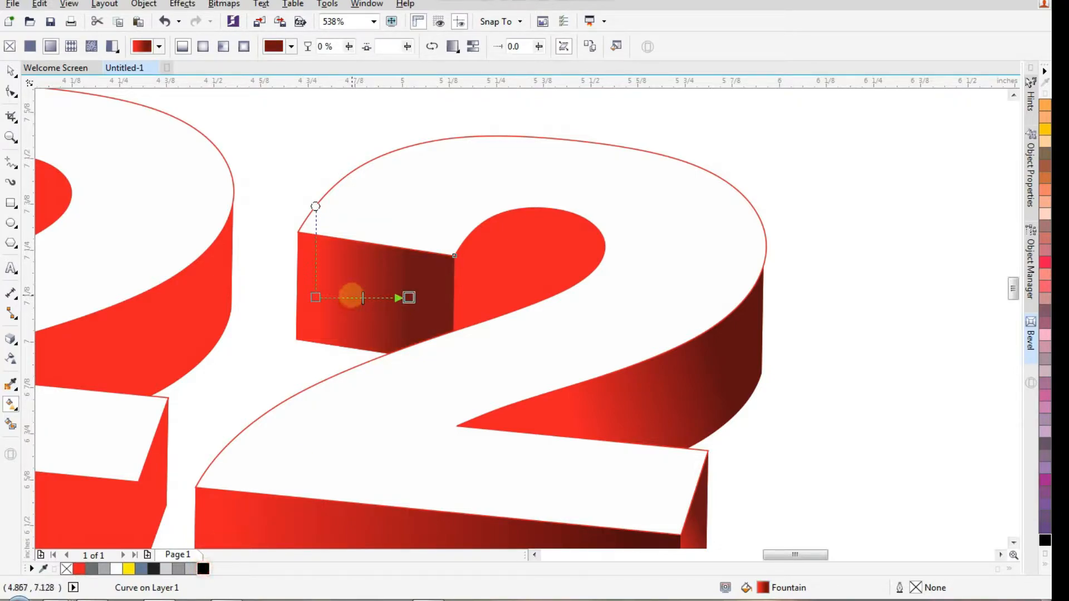
key("ctrl+z")
left_click_drag(314, 298, 284, 297)
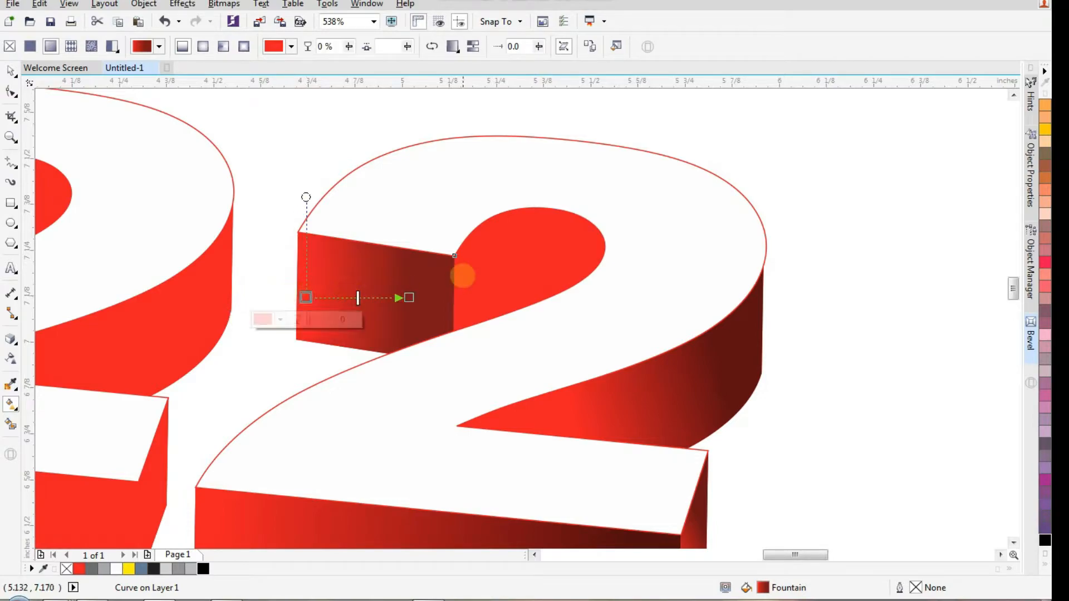
Apply a vertical fountain fill from red down to dark red on the inner curved face of the last 2
left_click(490, 273)
left_click_drag(477, 278, 541, 277)
left_click_drag(519, 223, 519, 295)
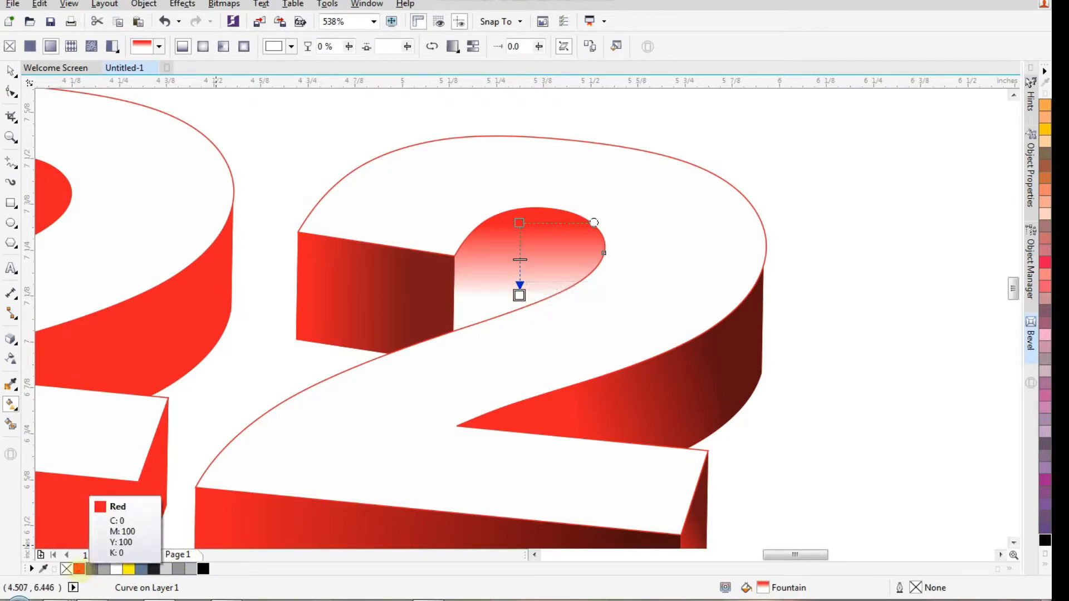
left_click(79, 568)
left_click(203, 568)
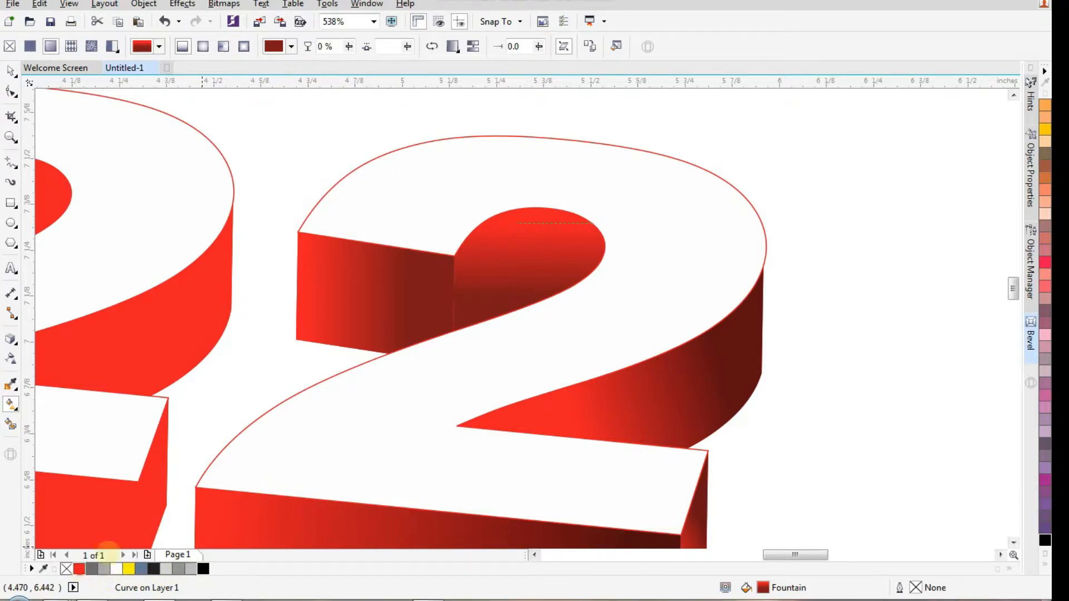
Reverse the inner face's shading by setting the gradient's lower end to red and tinting its upper start dark red
left_click(79, 568)
left_click(518, 223)
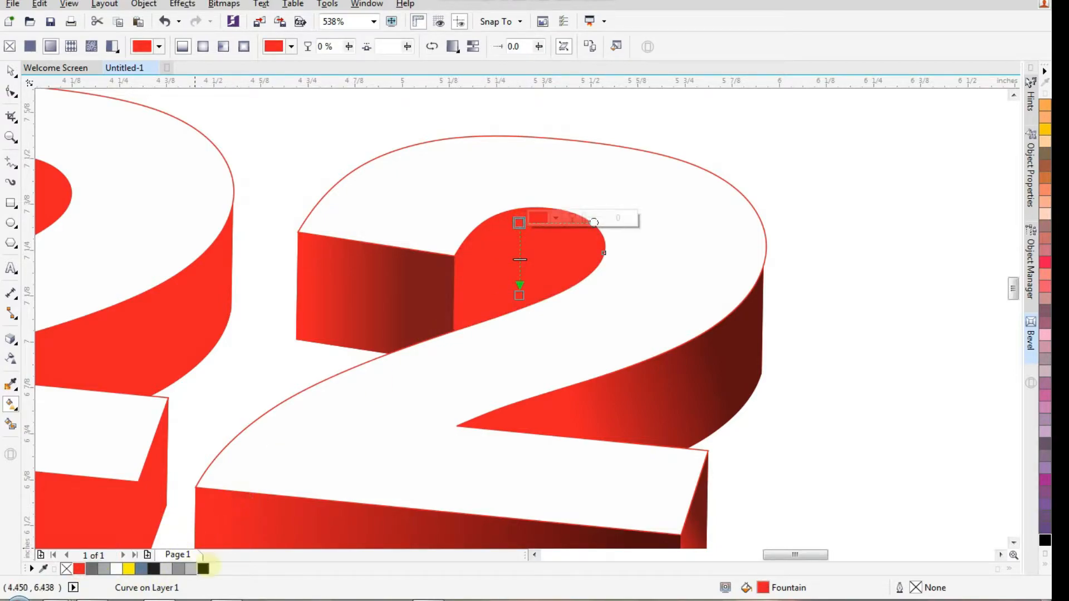
left_click(203, 568)
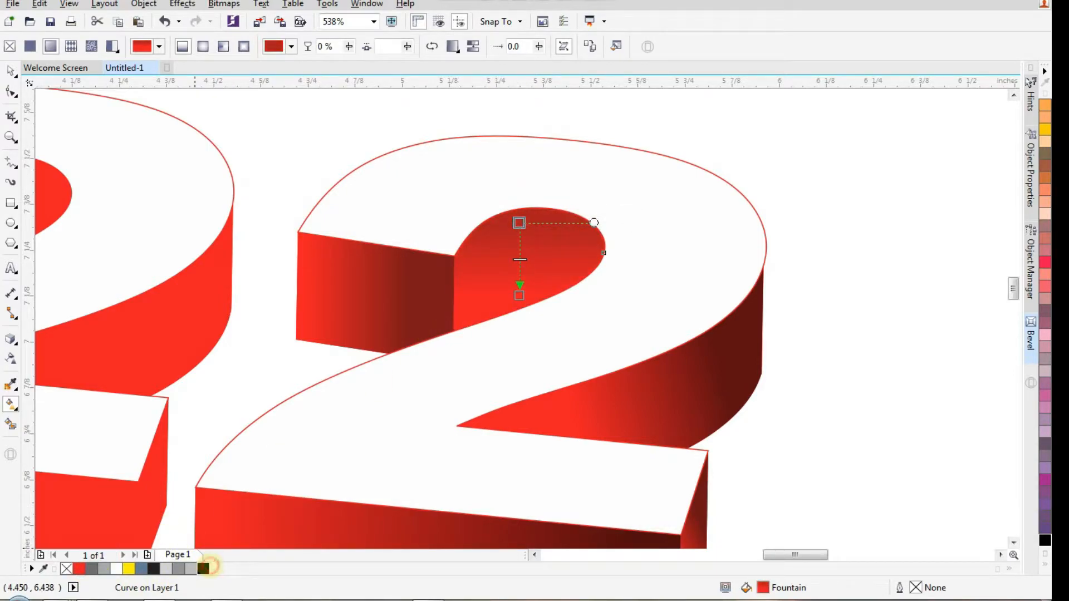
scroll(588, 361, "down", 2)
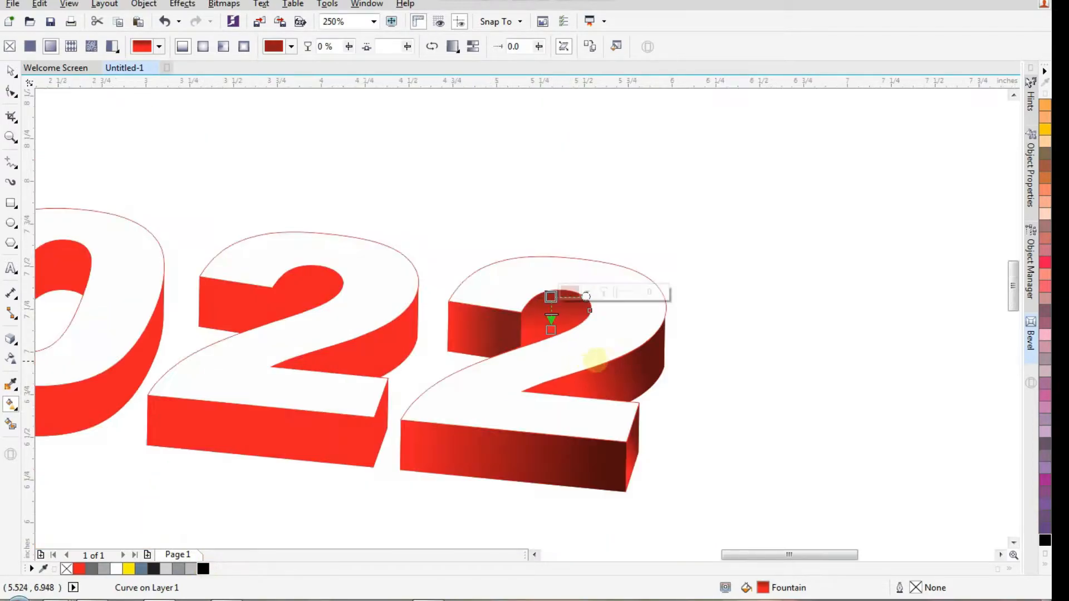
left_click(748, 341)
Fill the bottom front side face of the third digit with a horizontal gradient from red to black-tinted dark red
scroll(735, 338, "down", 2)
left_click_drag(726, 230, 264, 456)
left_click(556, 400)
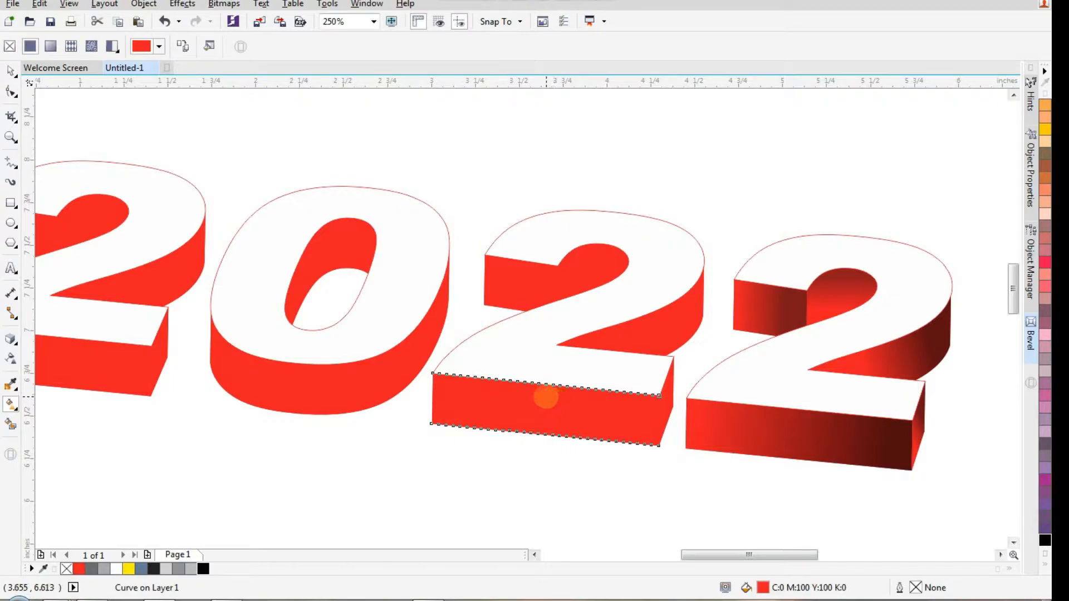
left_click_drag(582, 400, 630, 402)
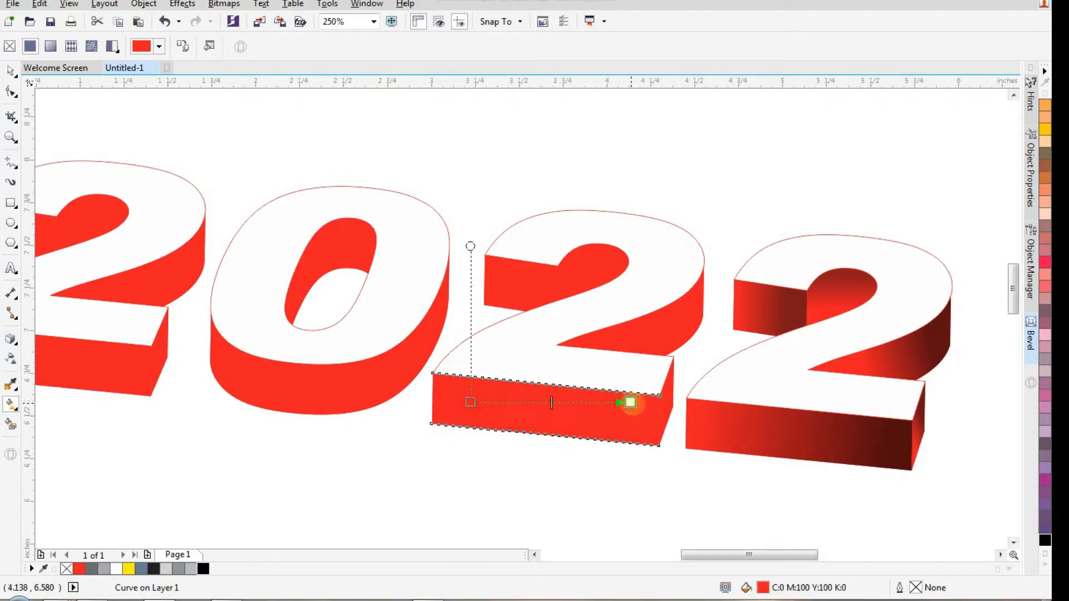
left_click(80, 569)
left_click(205, 568, "ctrl")
left_click(205, 568, "ctrl")
left_click(205, 569, "ctrl")
left_click(205, 569, "ctrl")
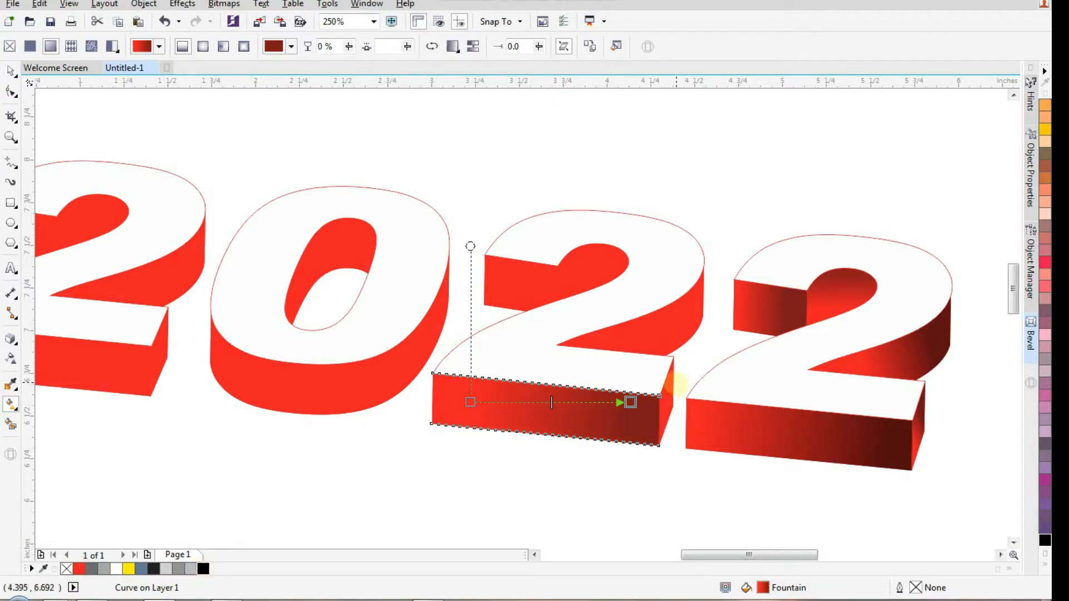
Apply a linear fountain fill from red to dark red on the narrow end face of the third digit's base
left_click(671, 389)
scroll(668, 392, "up", 2)
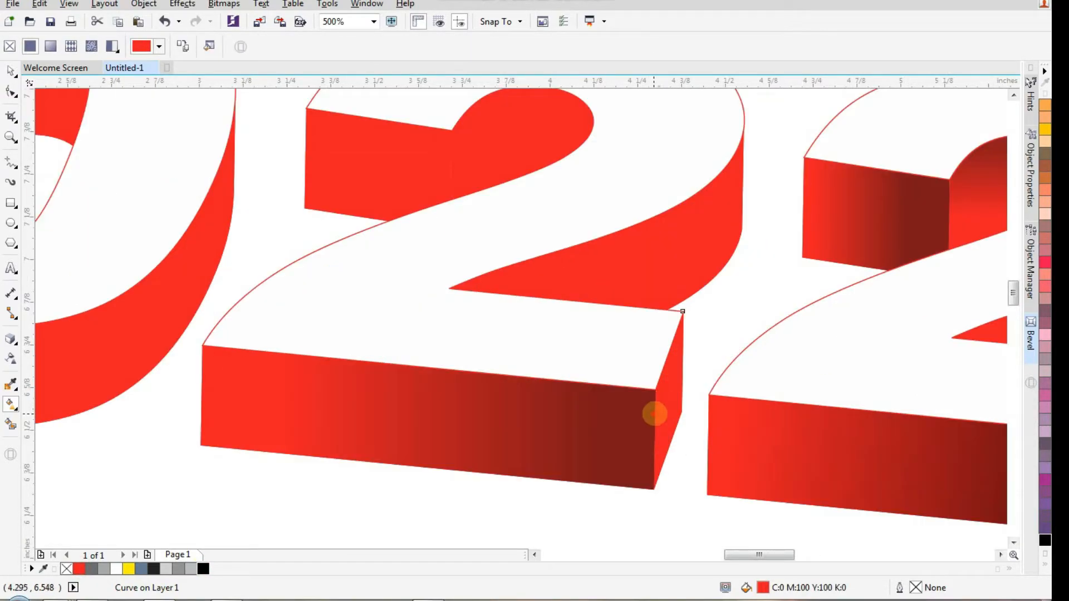
left_click_drag(677, 391, 678, 391)
scroll(677, 389, "up", 2)
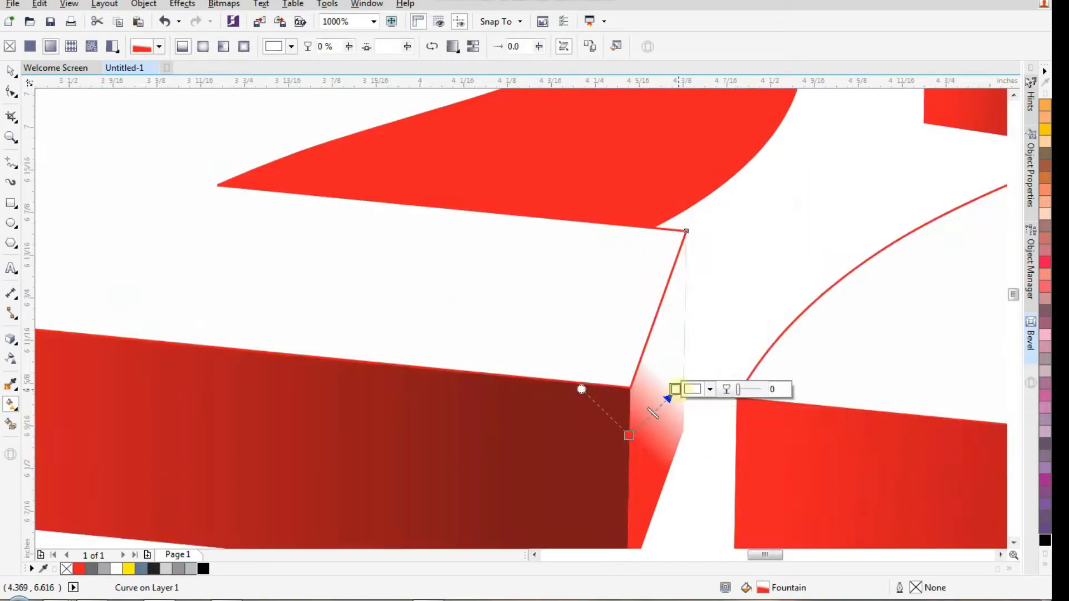
left_click(80, 568)
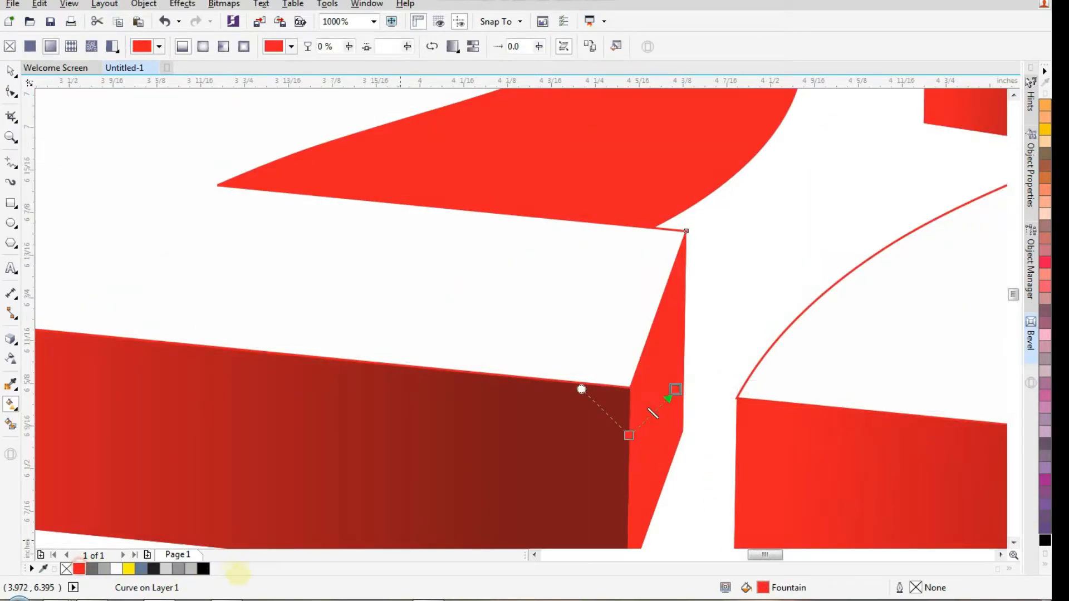
left_click(203, 568)
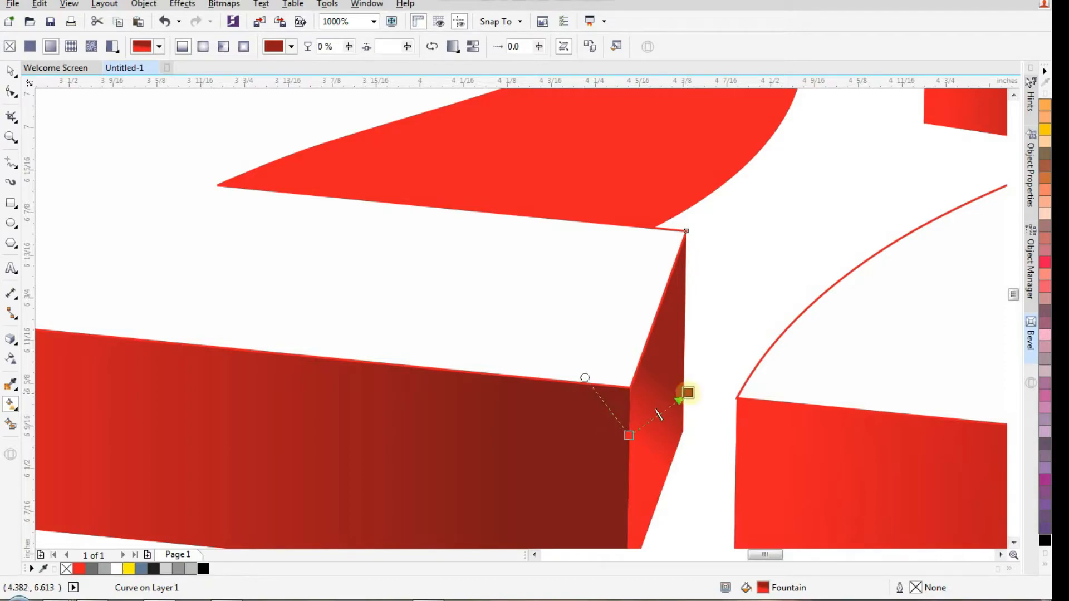
Adjust the start and end points of the gradient on the third digit's narrow end face
left_click(686, 393)
left_click_drag(627, 434, 608, 440)
left_click_drag(687, 394, 691, 398)
Fill the third digit's curved side face with a linear gradient from red to black-tinted dark red at its outer end
scroll(569, 444, "down", 1)
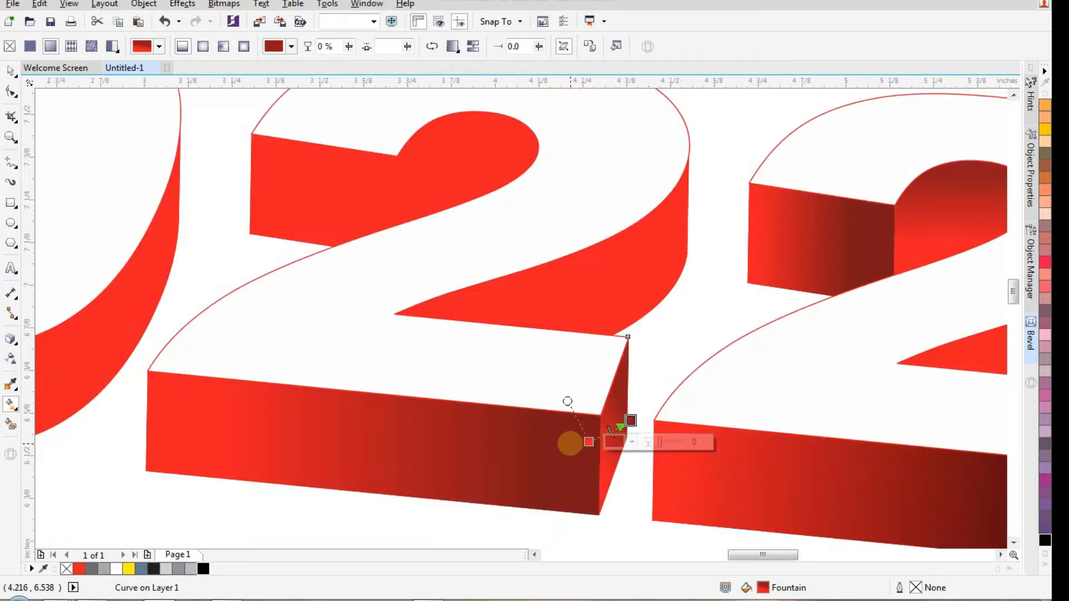
left_click_drag(537, 302, 667, 268)
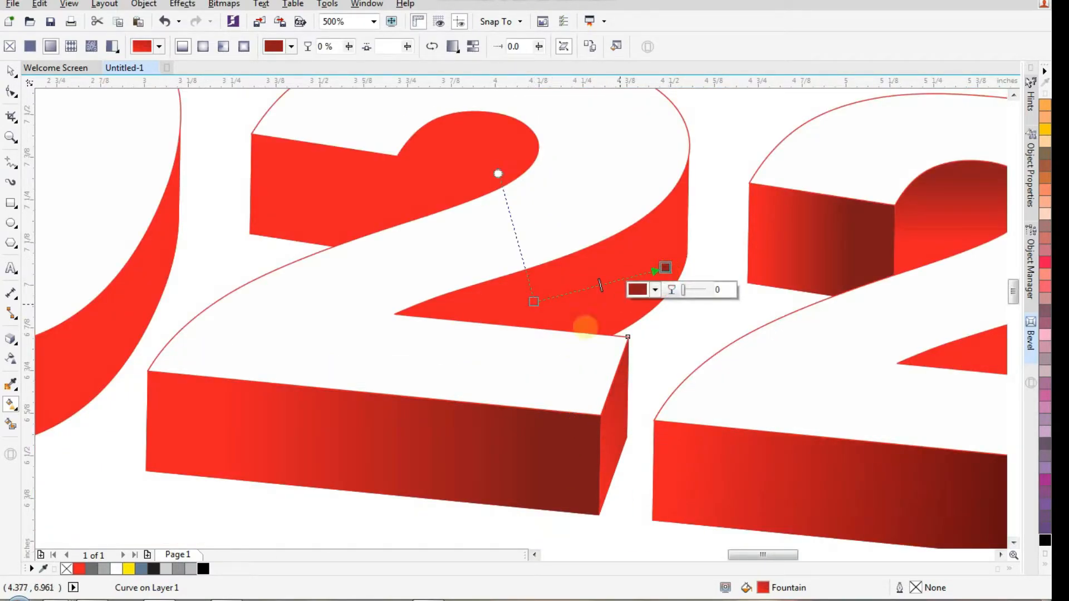
key("ctrl+z")
left_click(616, 277)
left_click_drag(499, 307, 649, 270)
left_click(79, 569)
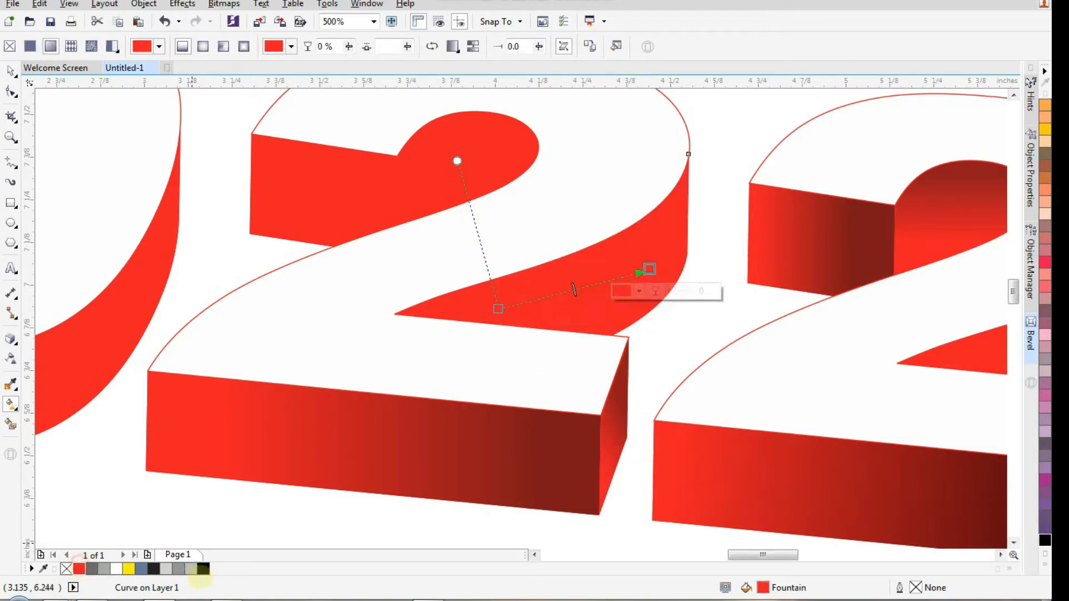
left_click(203, 568, "ctrl")
left_click(204, 568, "ctrl")
left_click(203, 568, "ctrl")
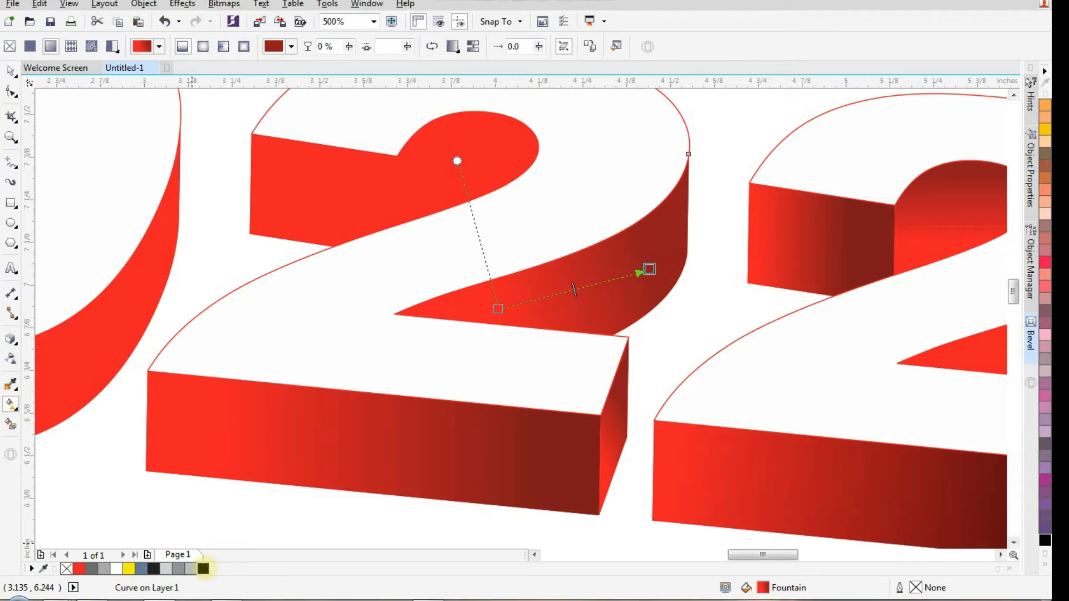
scroll(573, 289, "down", 2)
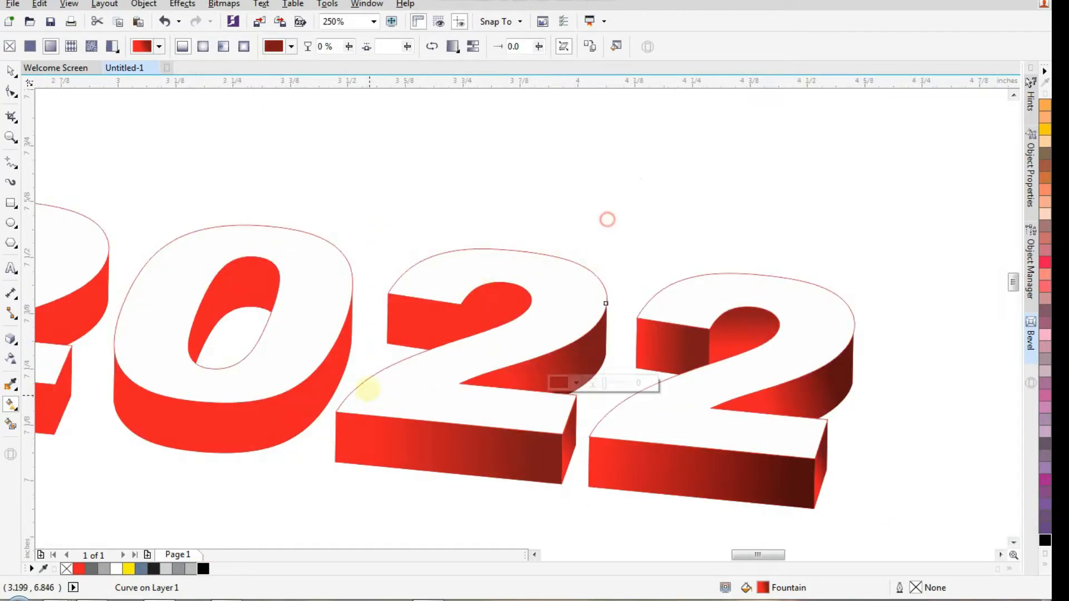
scroll(468, 300, "up", 3)
mouse_move(262, 348)
left_mouse_down()
mouse_move(313, 359)
mouse_move(376, 353)
left_mouse_up()
key("ctrl+z")
key("ctrl+z")
Fill the upper stroke's flat side face on the third digit with a horizontal gradient from red to black-tinted dark red
left_click(315, 350)
left_click_drag(276, 351, 375, 350)
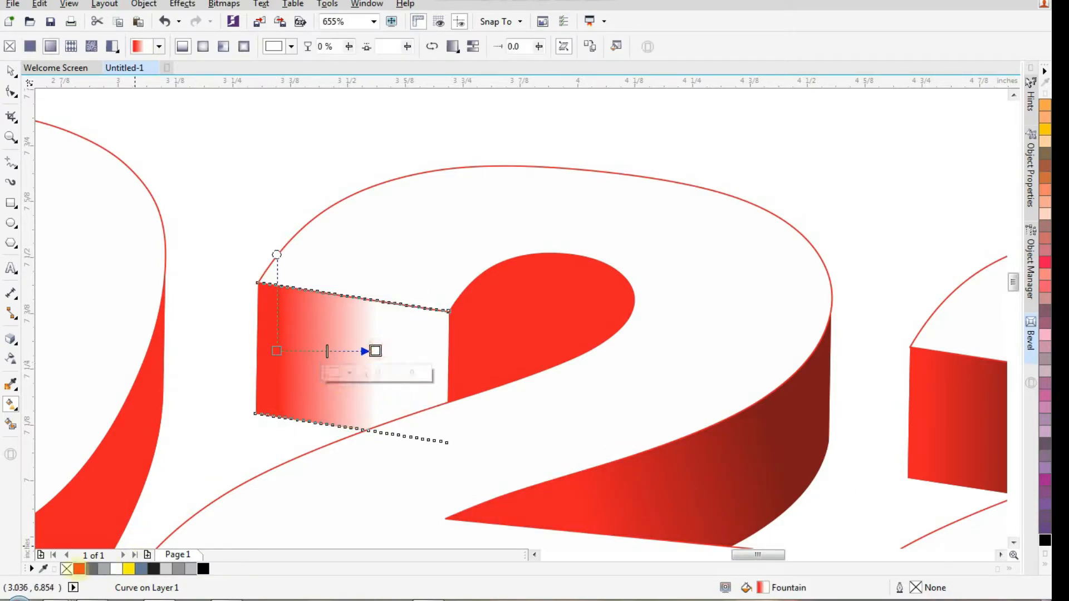
left_click(79, 568)
left_click(204, 568, "ctrl")
left_click(206, 568, "ctrl")
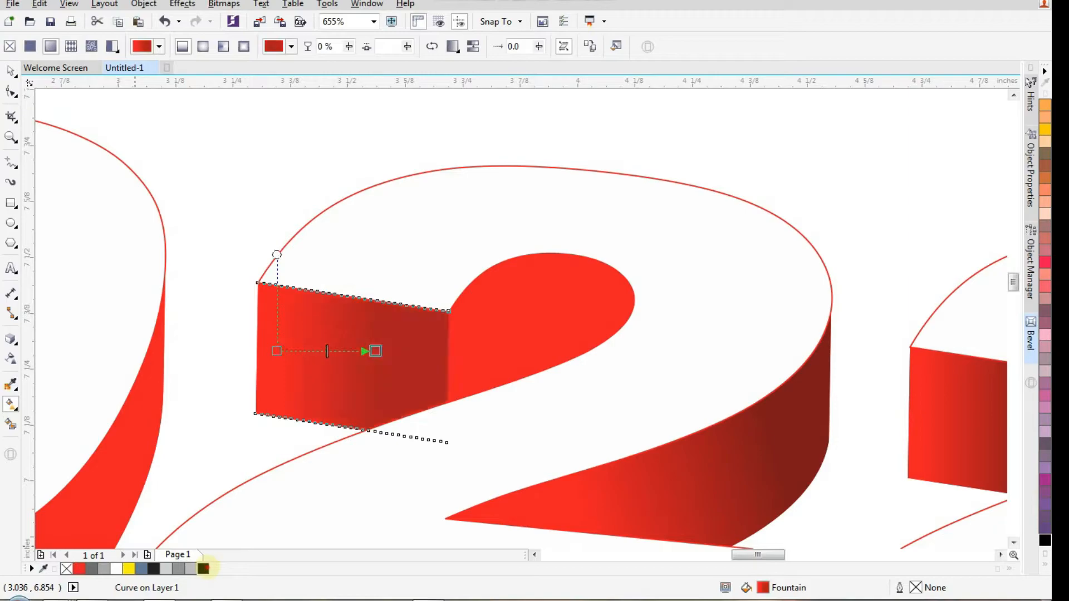
Fill the third digit's inner curved face with a vertical gradient from black-tinted dark red above to red below
left_click(520, 286)
left_click_drag(538, 271, 530, 360)
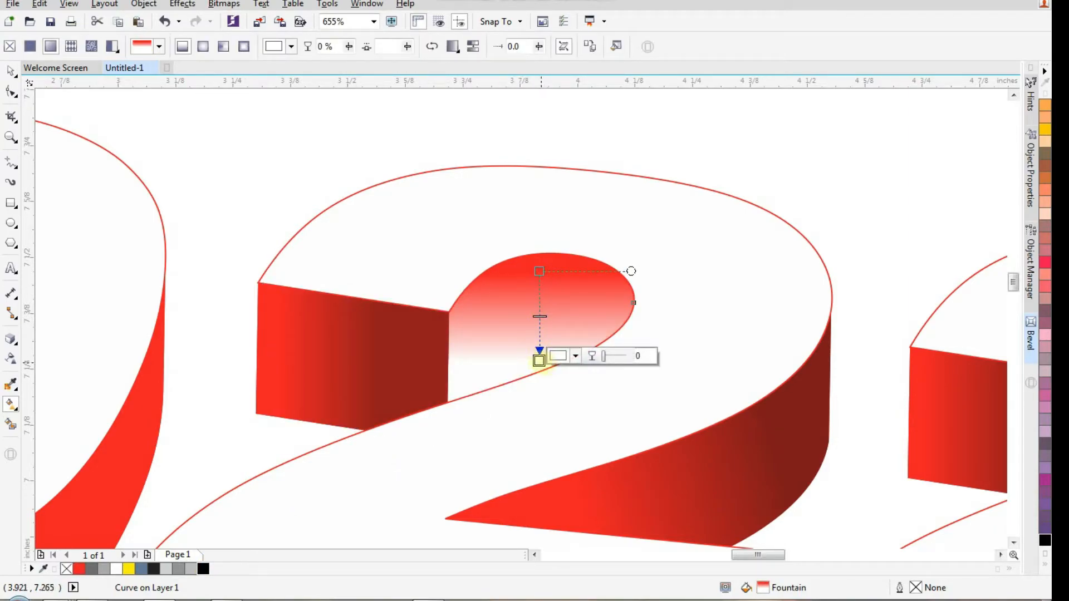
left_click(79, 568)
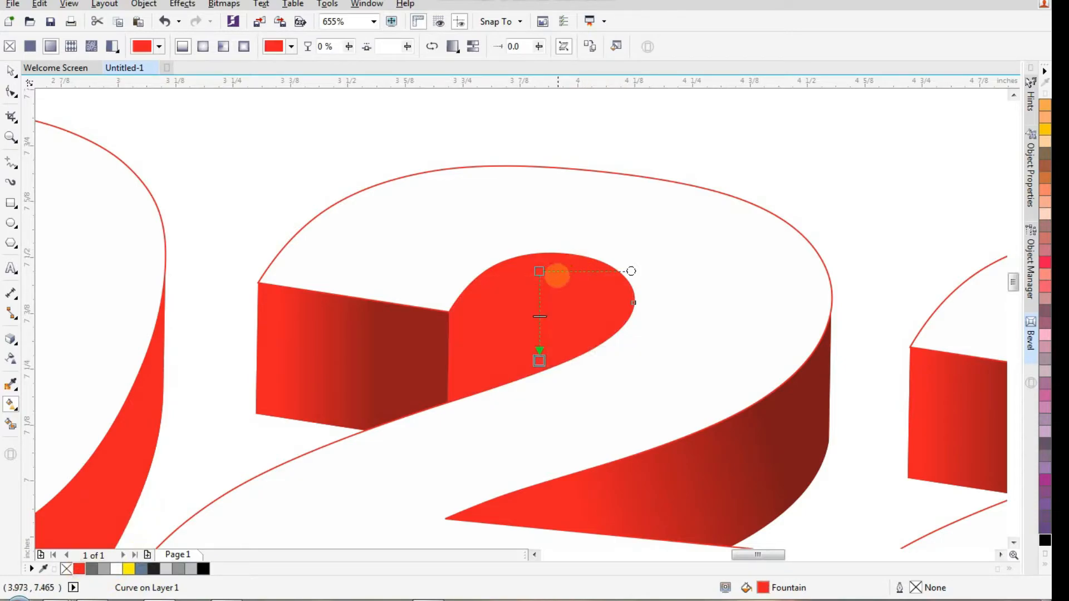
left_click(539, 271)
left_click(203, 568)
Fill the outer side face of the 0 with a linear gradient from red to black-tinted dark red
scroll(586, 299, "down", 3)
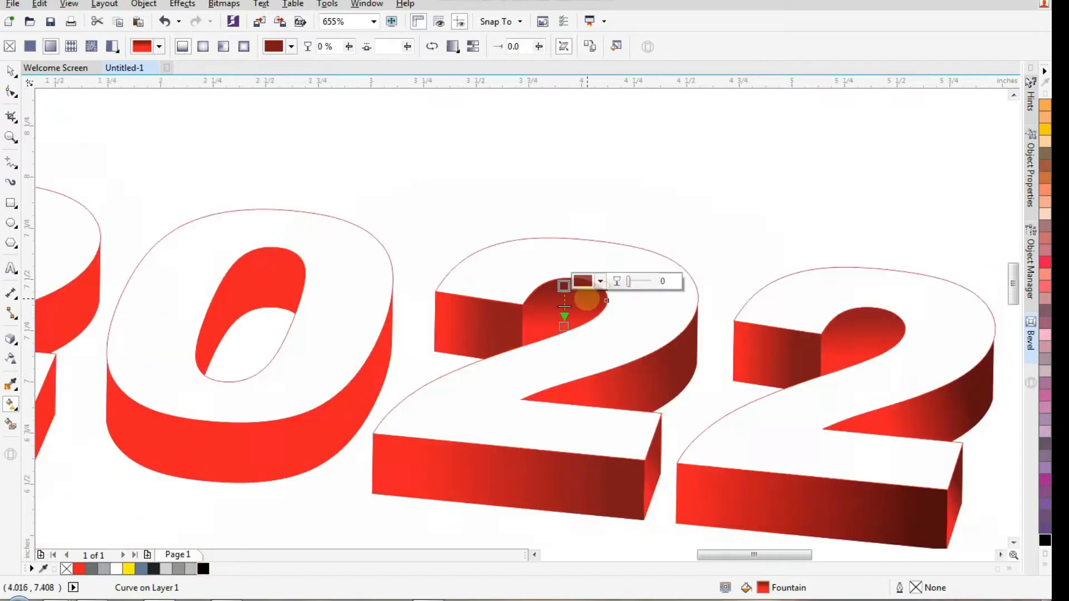
scroll(679, 286, "down", 1)
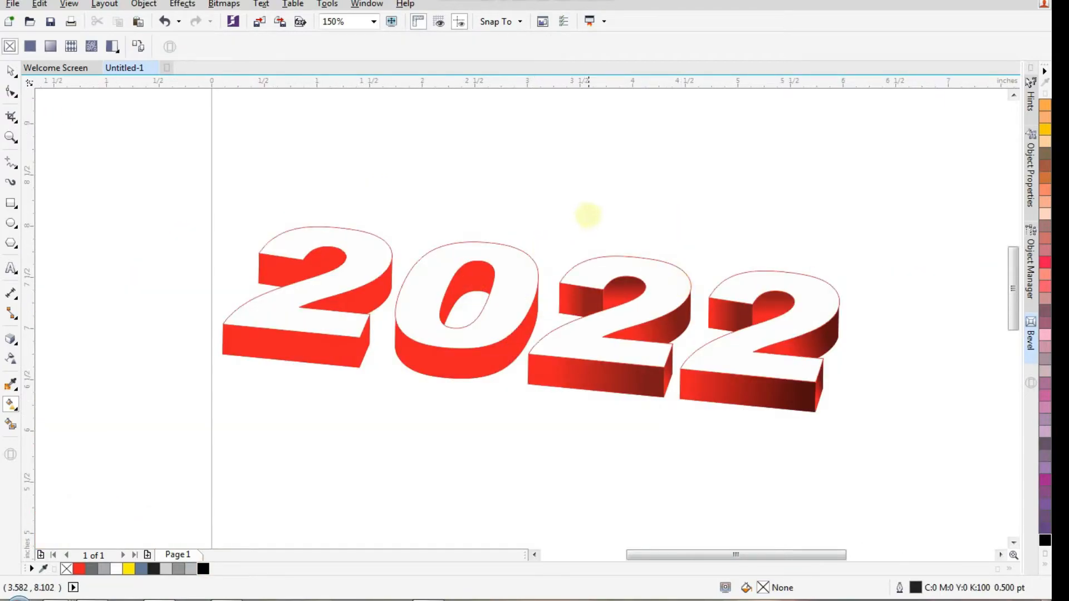
scroll(356, 415, "up", 2)
left_click(575, 396)
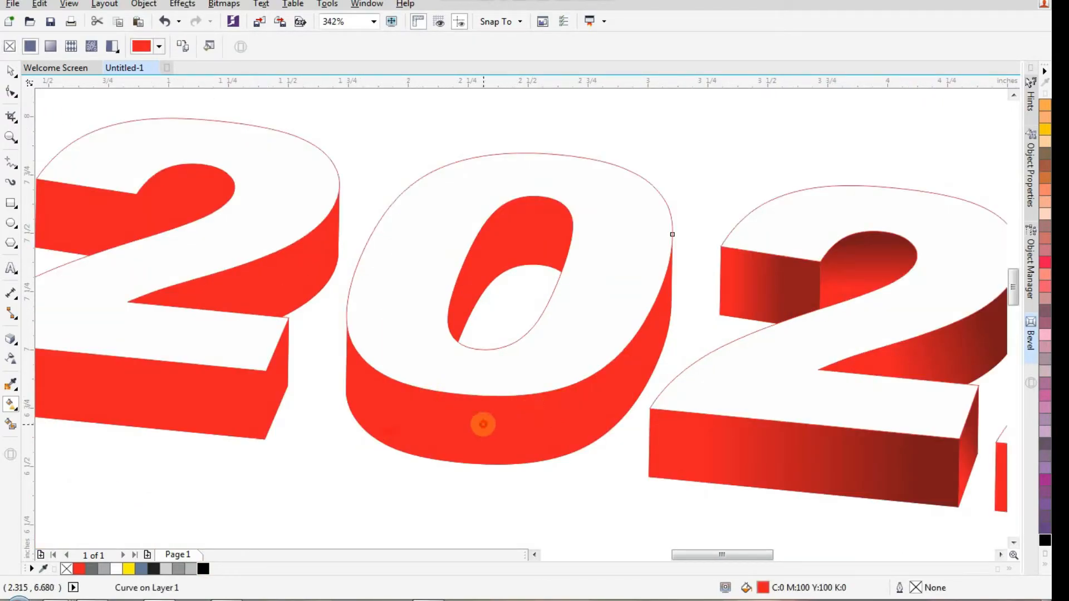
left_click_drag(409, 426, 567, 408)
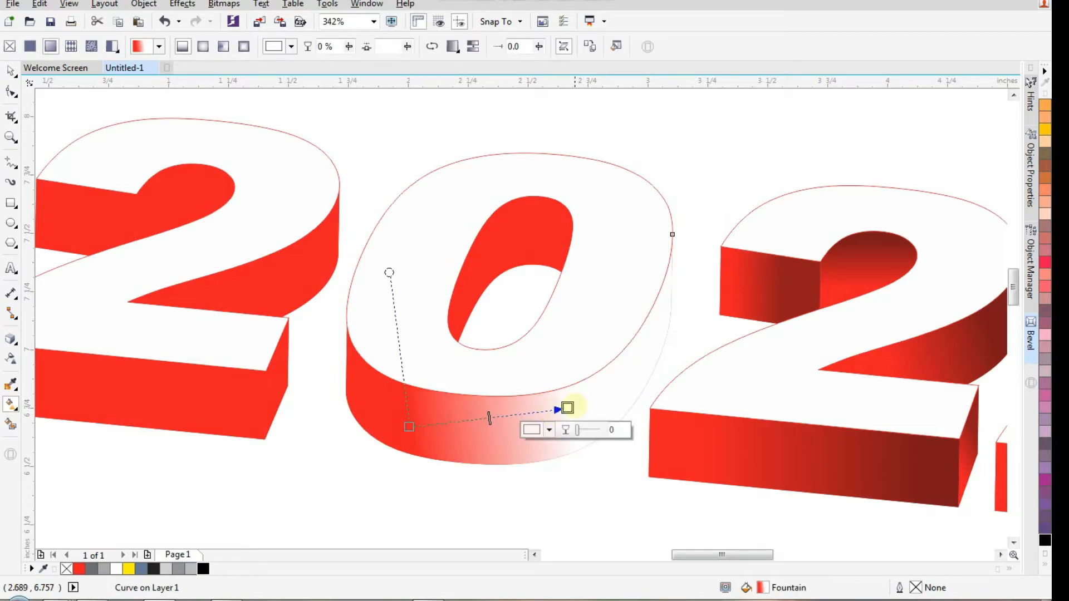
left_click(79, 568)
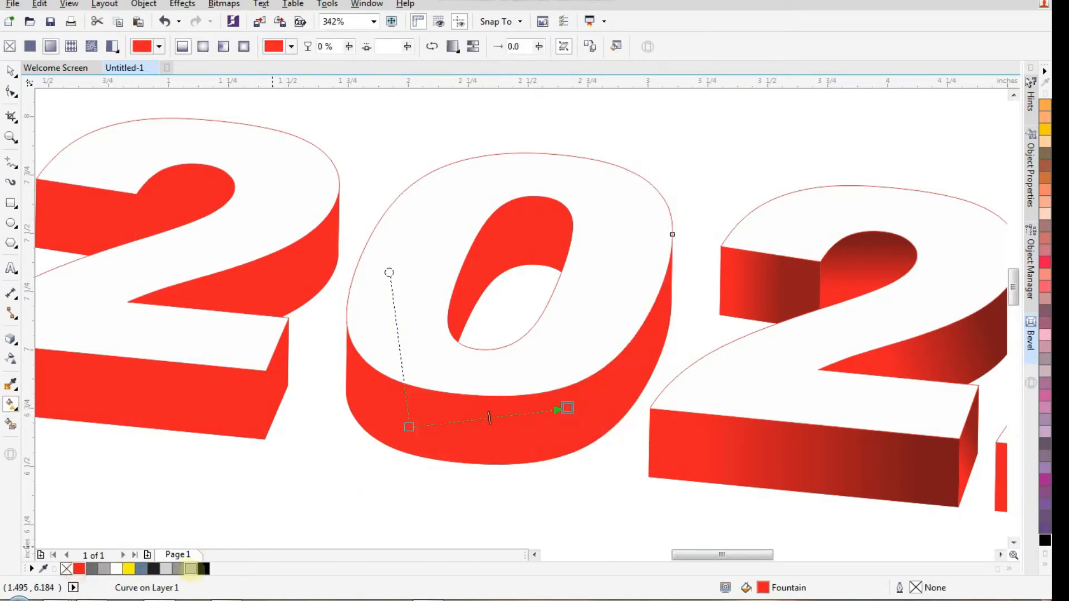
left_click(203, 569)
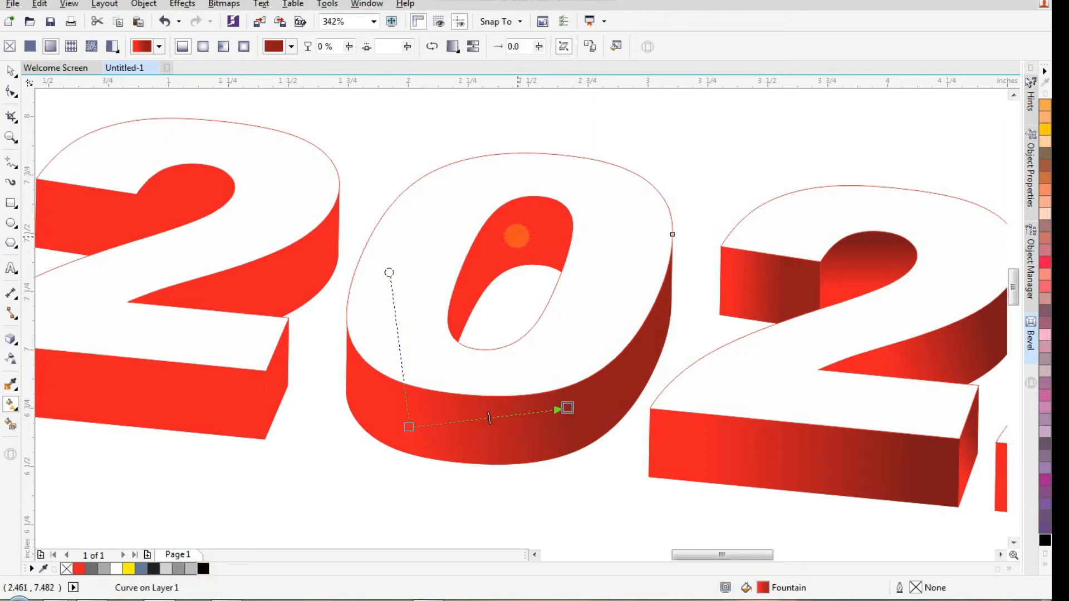
Fill the inner face of the 0 with a diagonal gradient running from red at its upper end to dark red below
left_click_drag(545, 231, 483, 267)
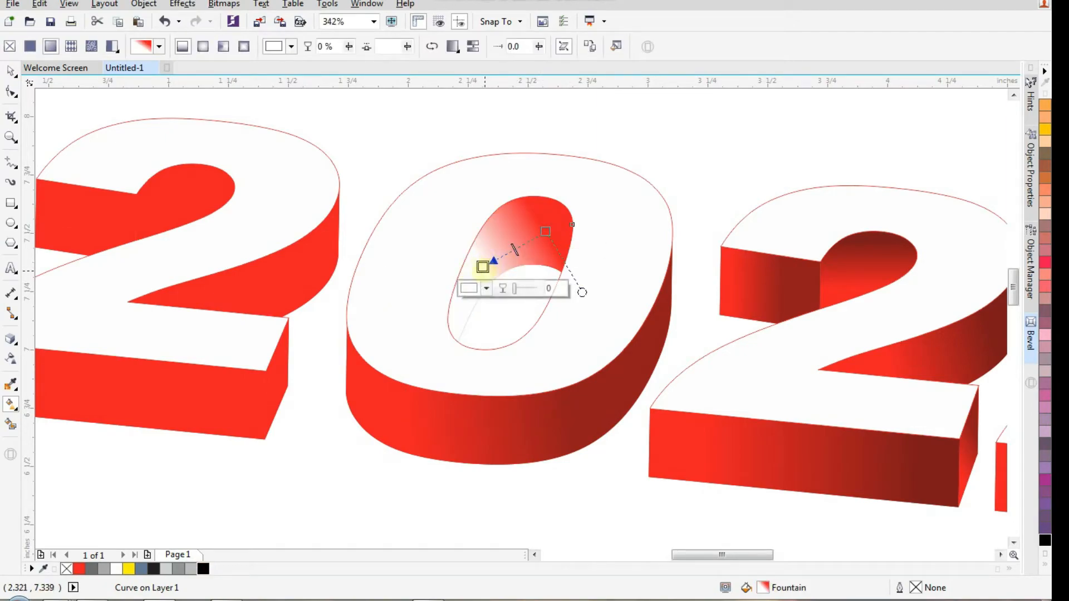
left_click(80, 568)
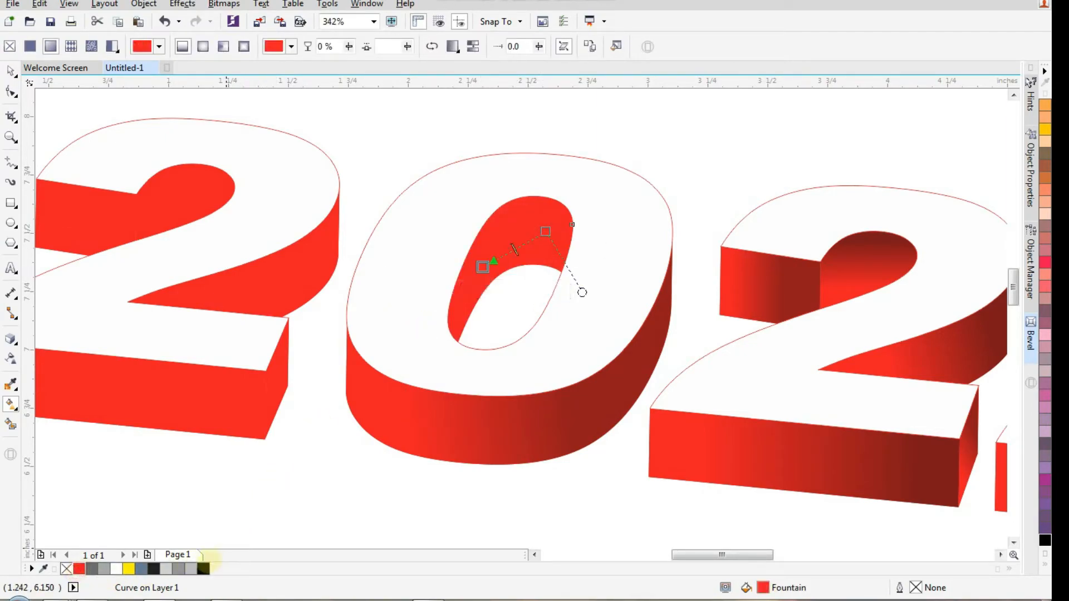
left_click(203, 568)
left_click(207, 567, "ctrl")
Fill the bottom front side face of the first digit with a horizontal gradient from red to black-tinted dark red
scroll(585, 277, "down", 2)
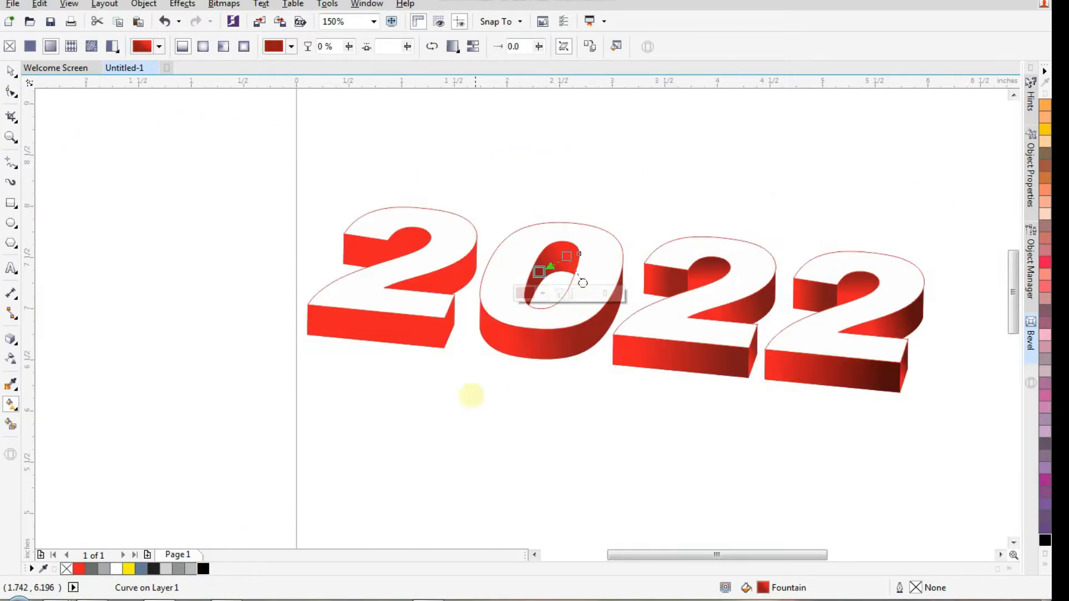
left_click(466, 397)
scroll(340, 277, "up", 2)
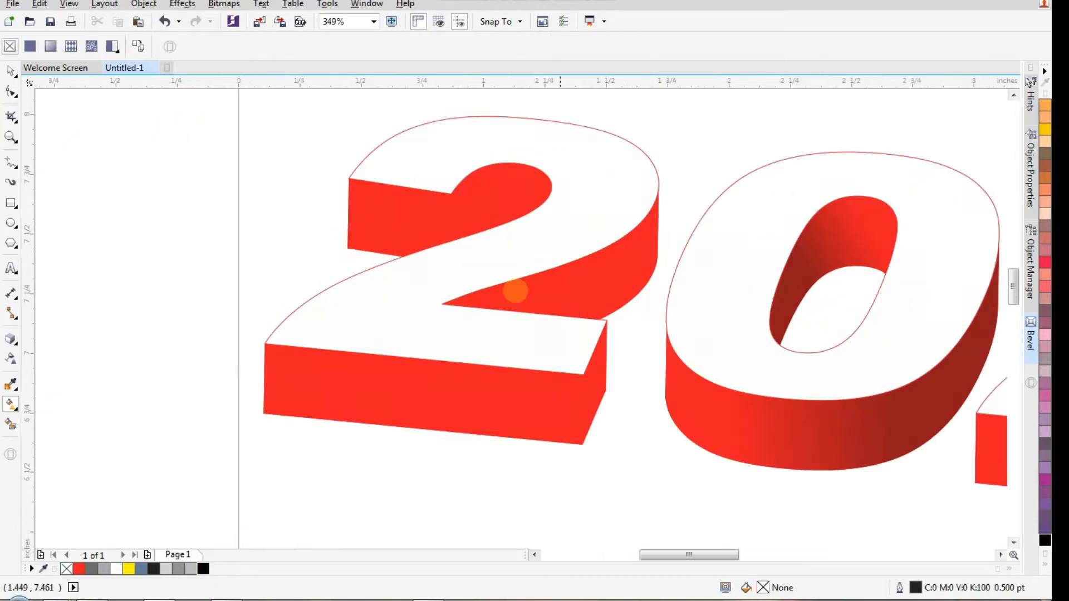
left_click(286, 398)
left_click_drag(283, 394, 534, 394)
left_click(79, 569)
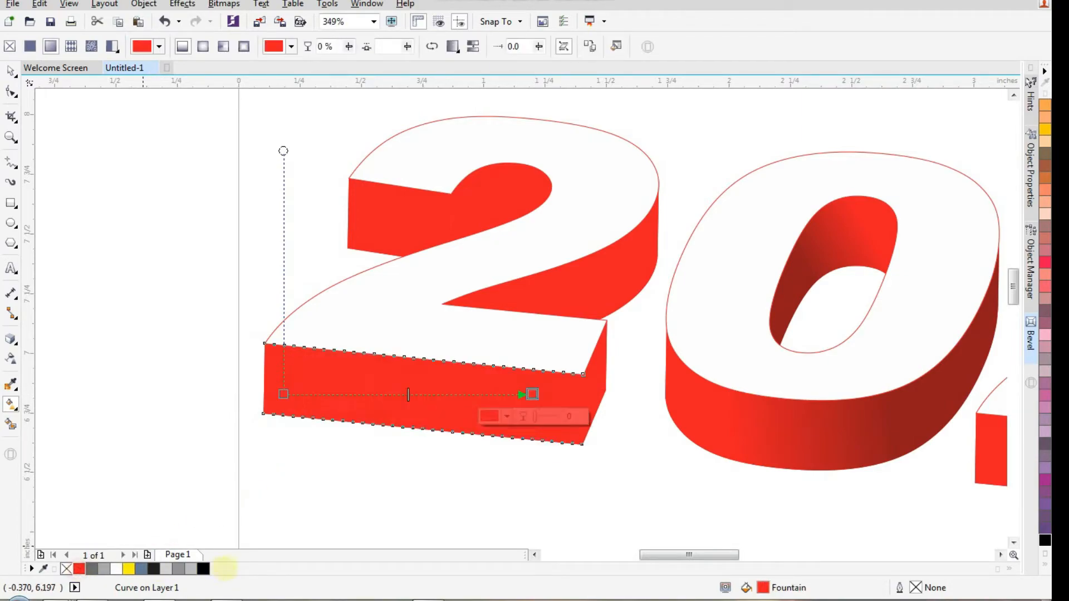
left_click(203, 569, "ctrl")
left_click(202, 568, "ctrl")
left_click(202, 569, "ctrl")
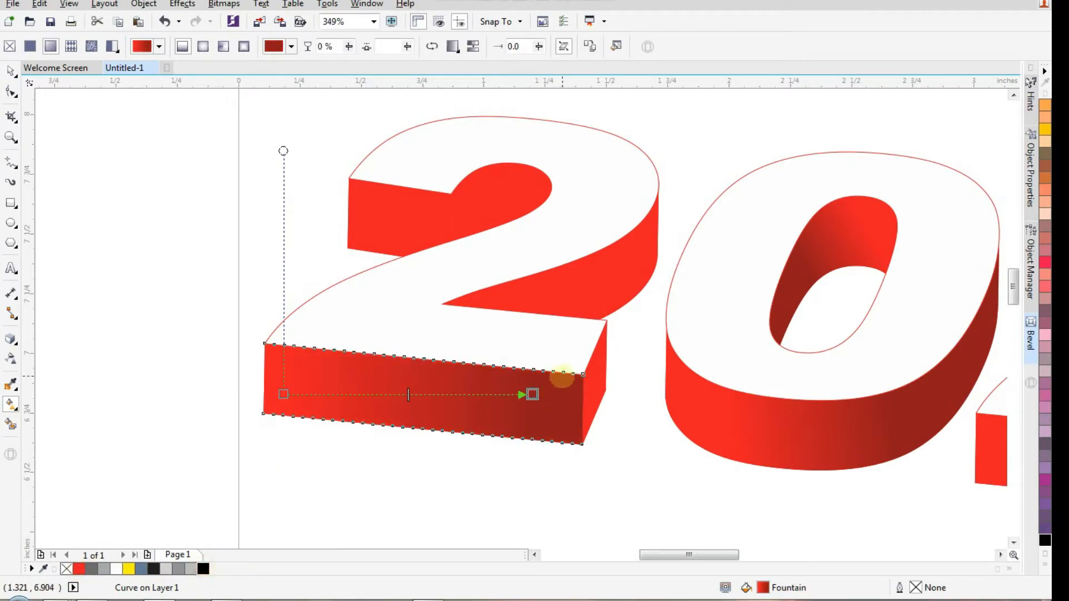
Apply a diagonal gradient from red to black-tinted dark red on the narrow end face of the first digit's base
left_click(591, 385)
scroll(591, 397, "up", 3)
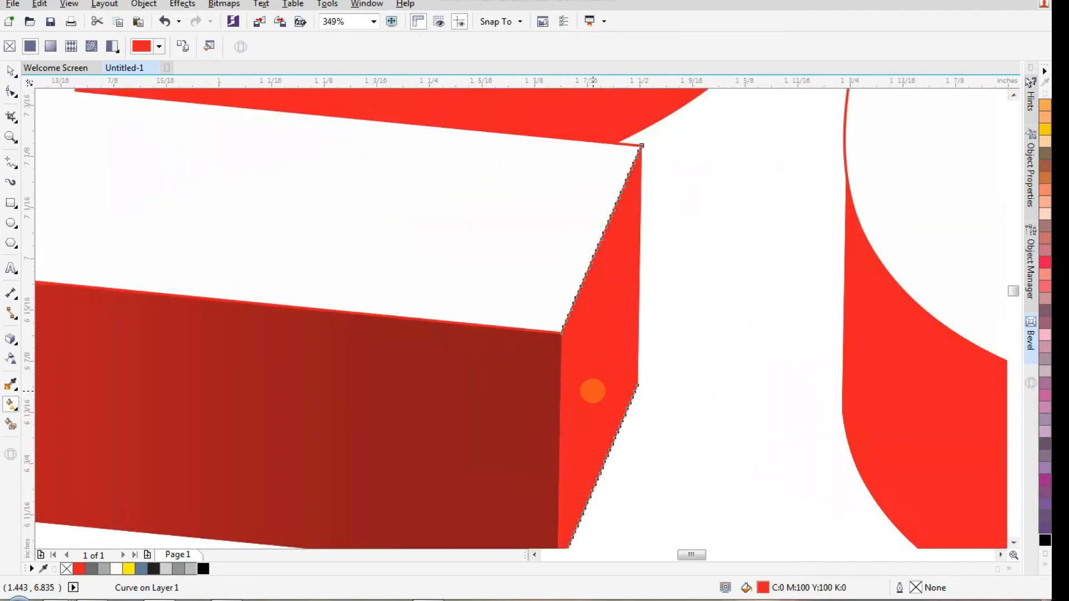
left_click_drag(564, 403, 624, 345)
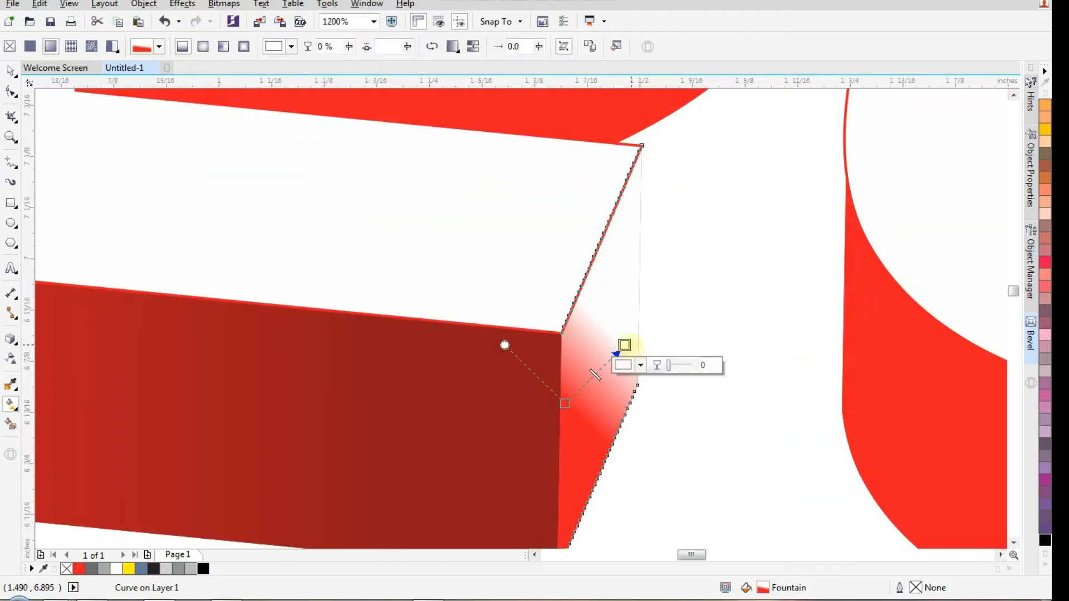
left_click(79, 568)
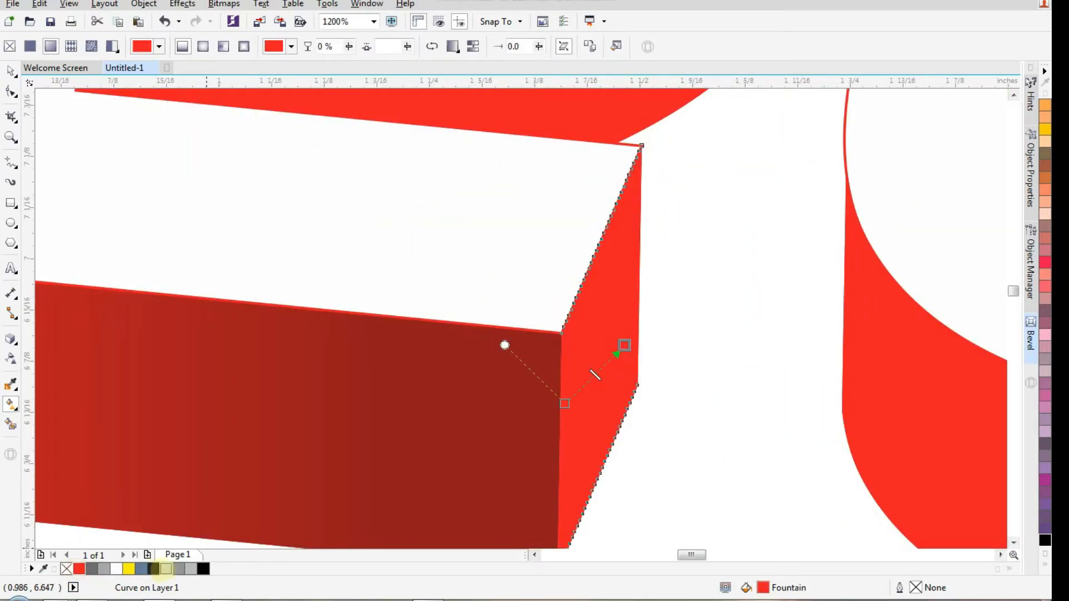
left_click(203, 568)
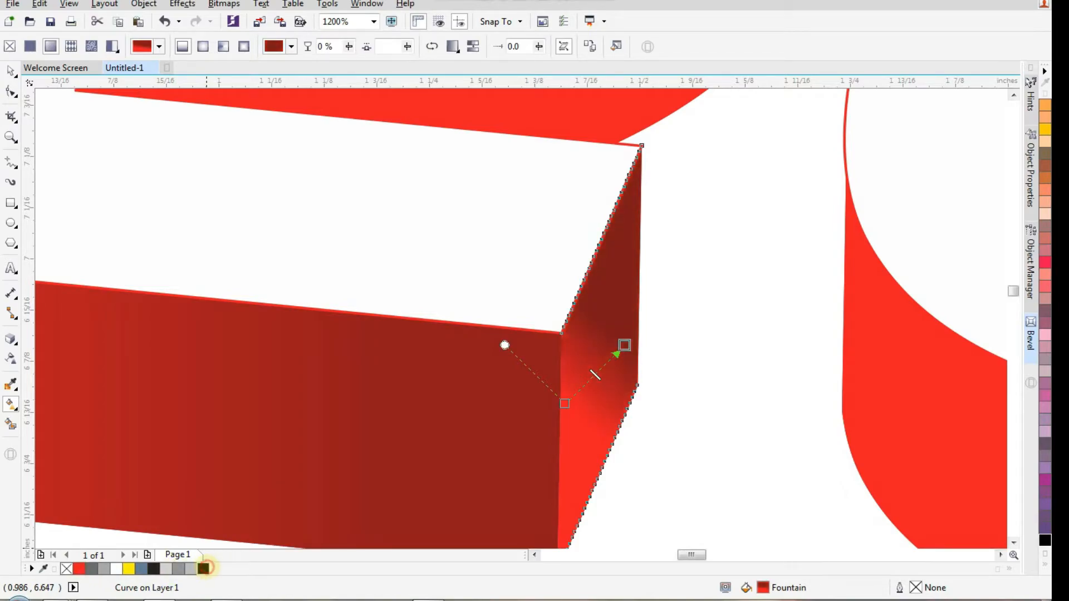
Extend the gradient's start and end points beyond the edges of the first digit's narrow end face
left_click_drag(630, 347, 659, 348)
key("ctrl+z")
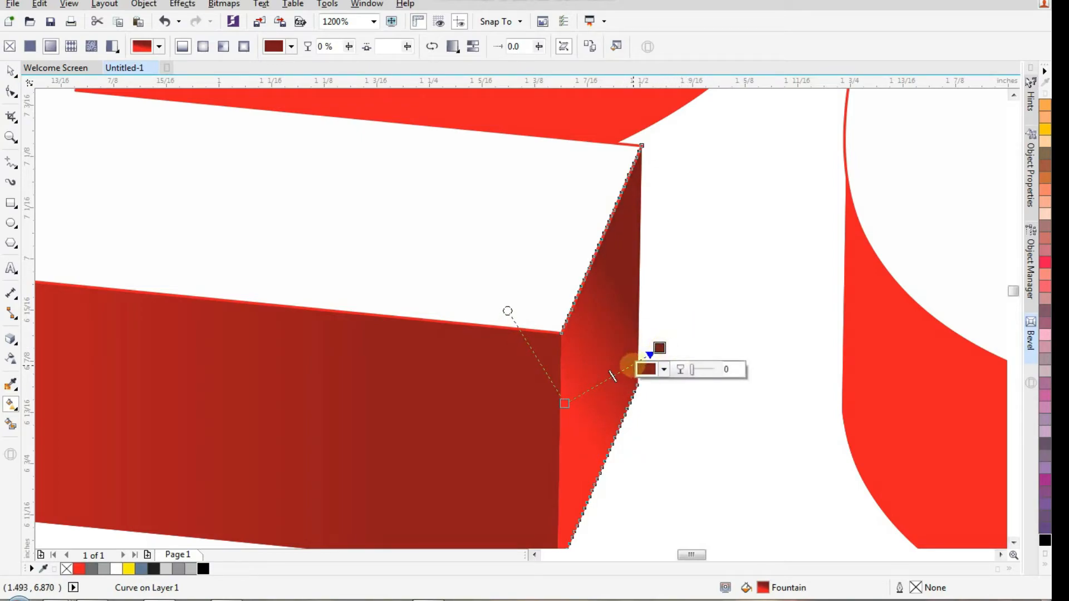
left_click_drag(564, 403, 534, 418)
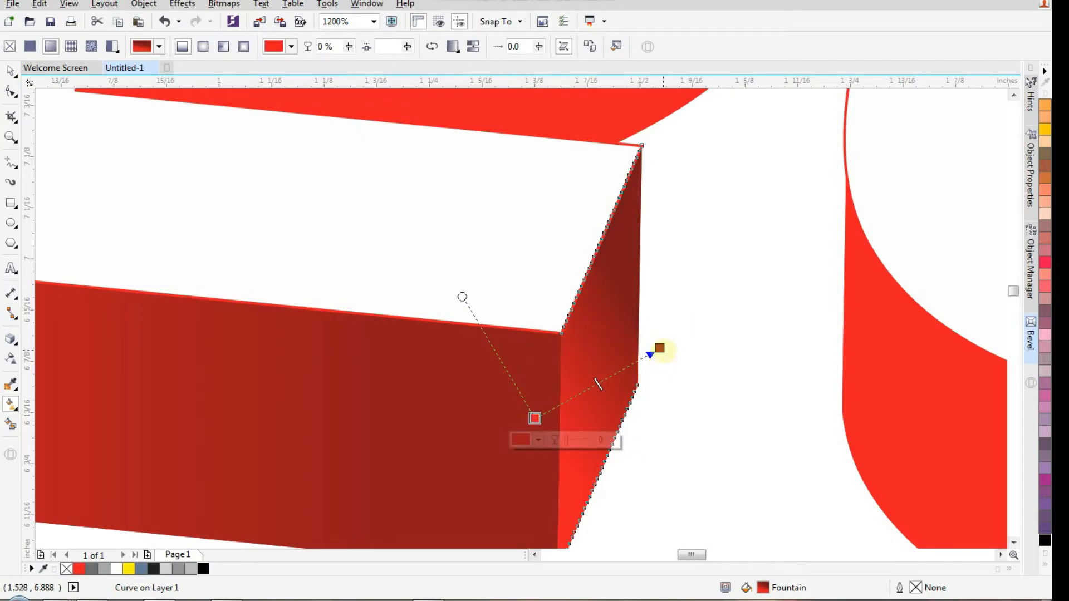
Fill the first digit's curved side face with a linear gradient from red to black-tinted dark red at its outer end
scroll(563, 416, "down", 2)
left_click(502, 245)
left_click_drag(474, 241, 649, 196)
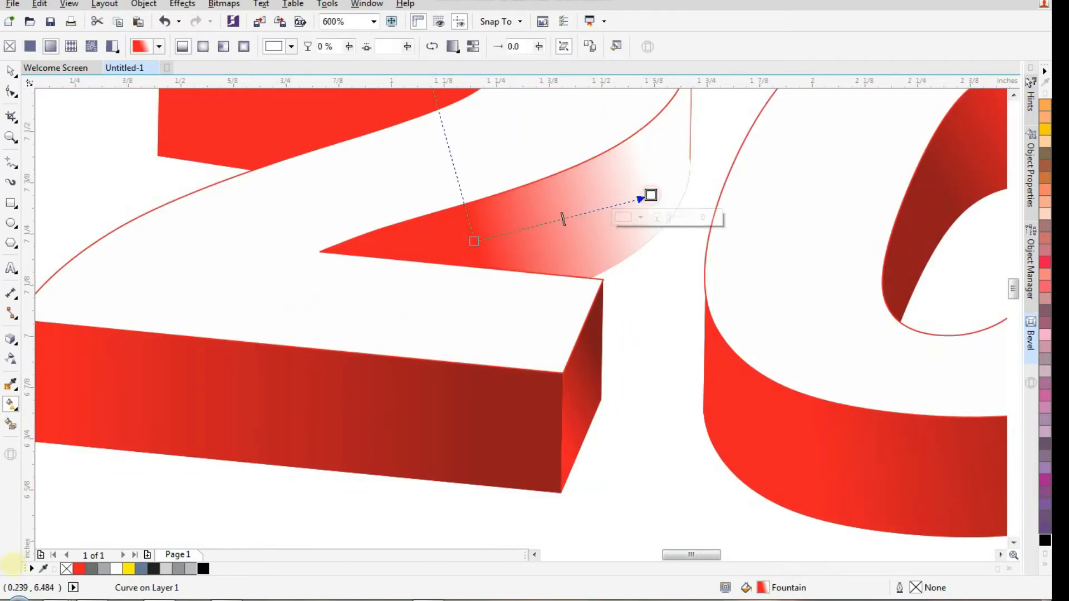
left_click(78, 568)
left_click(205, 568, "ctrl")
left_click(205, 568, "ctrl")
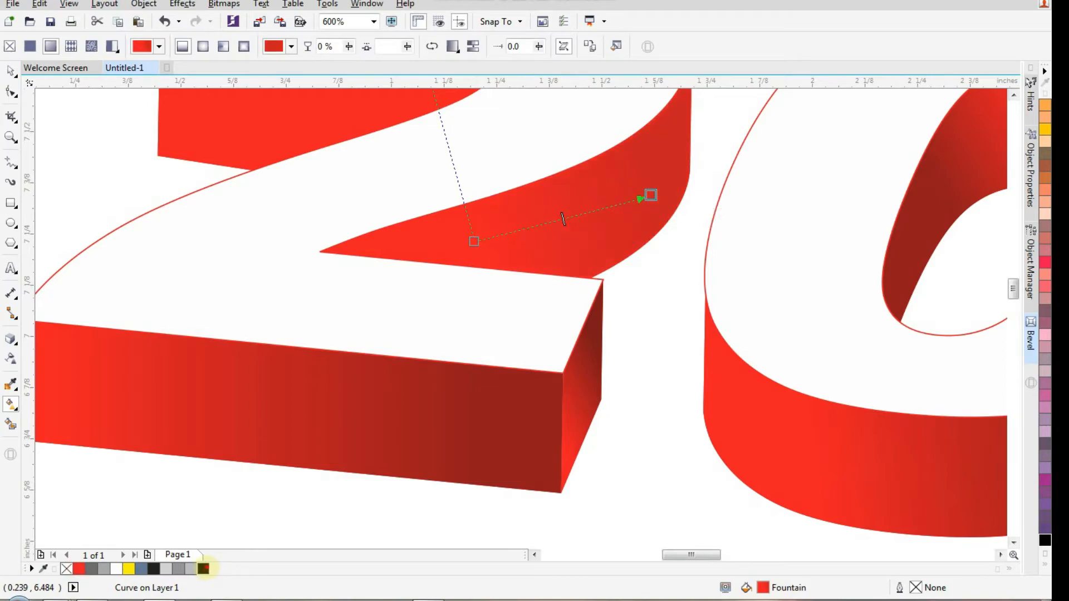
left_click(206, 568, "ctrl")
left_click(206, 568, "ctrl")
Fill the upper stroke's flat side face on the first digit with a horizontal gradient from red to black-tinted dark red
scroll(491, 500, "down", 2)
key("F2")
left_click_drag(357, 450, 612, 336)
left_click(395, 355)
left_click_drag(265, 348, 379, 348)
left_click(78, 569)
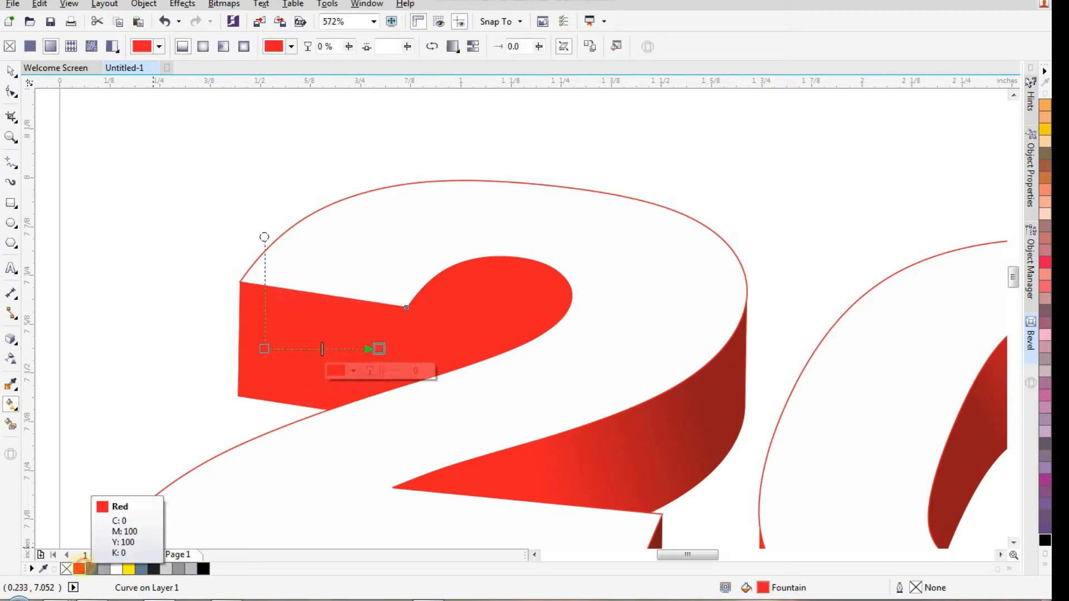
left_click(203, 569, "ctrl")
left_click(203, 568, "ctrl")
left_click(204, 569, "ctrl")
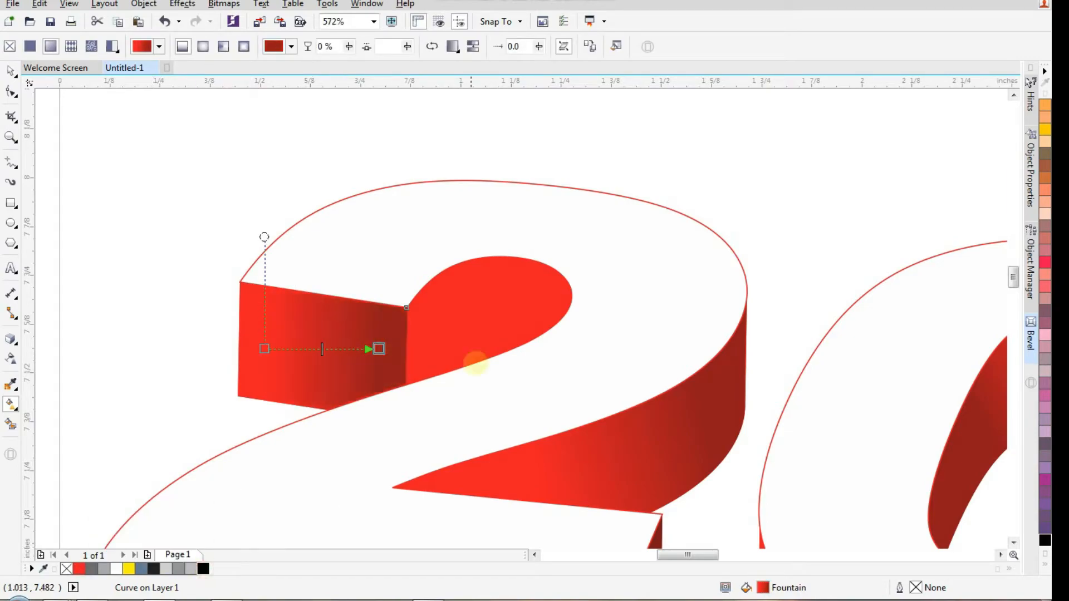
Fill the first digit's inner curved face with a vertical gradient from red below to black-tinted dark red above
left_click(492, 278)
left_click_drag(481, 355, 481, 267)
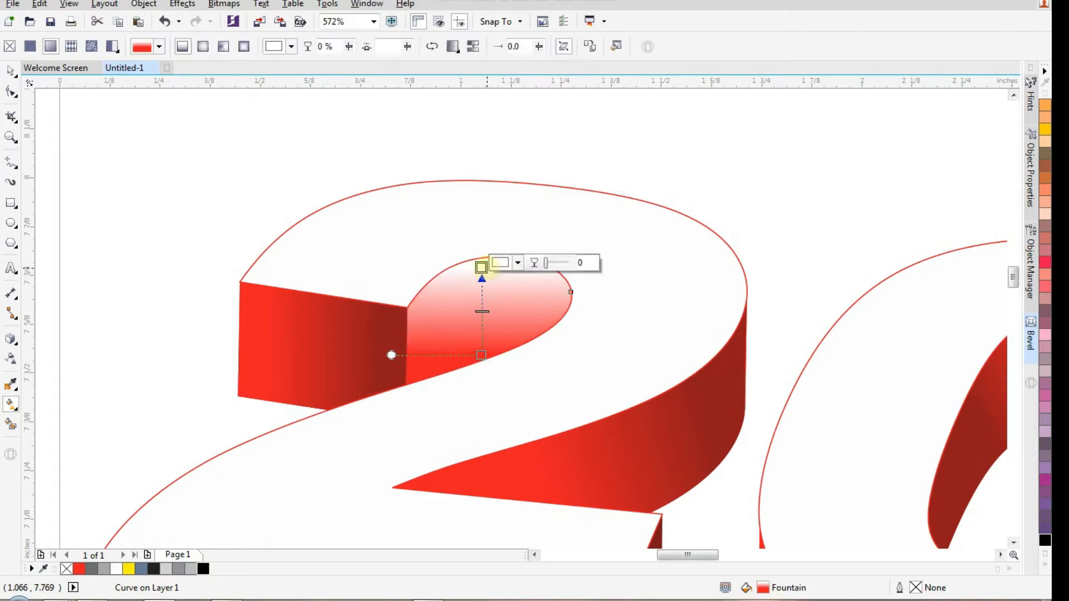
left_click(80, 569)
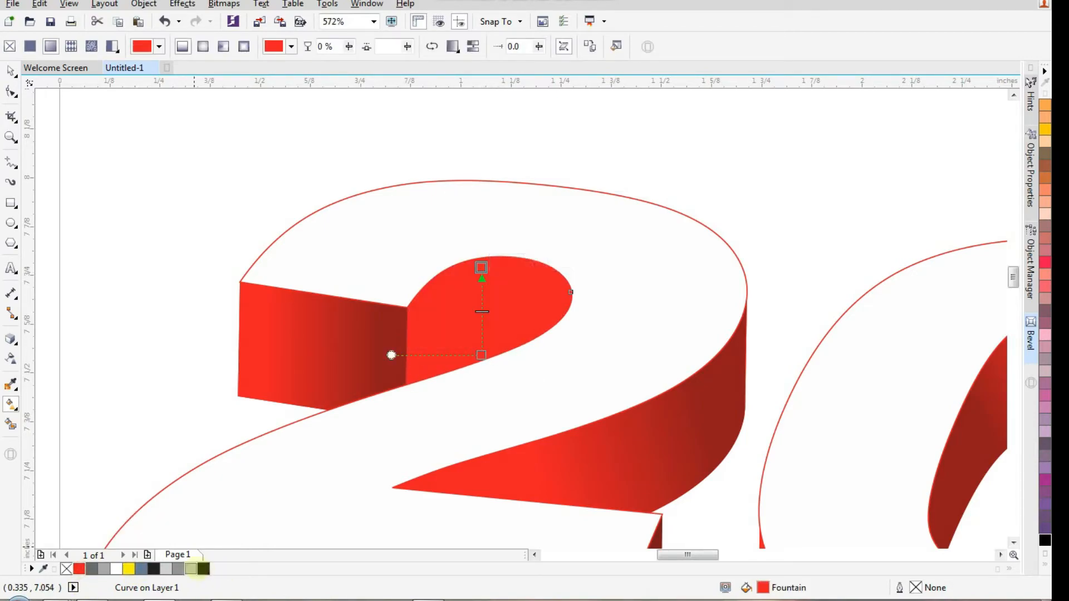
left_click(204, 569, "ctrl")
left_click(206, 569, "ctrl")
left_click(205, 569, "ctrl")
left_click(205, 569, "ctrl")
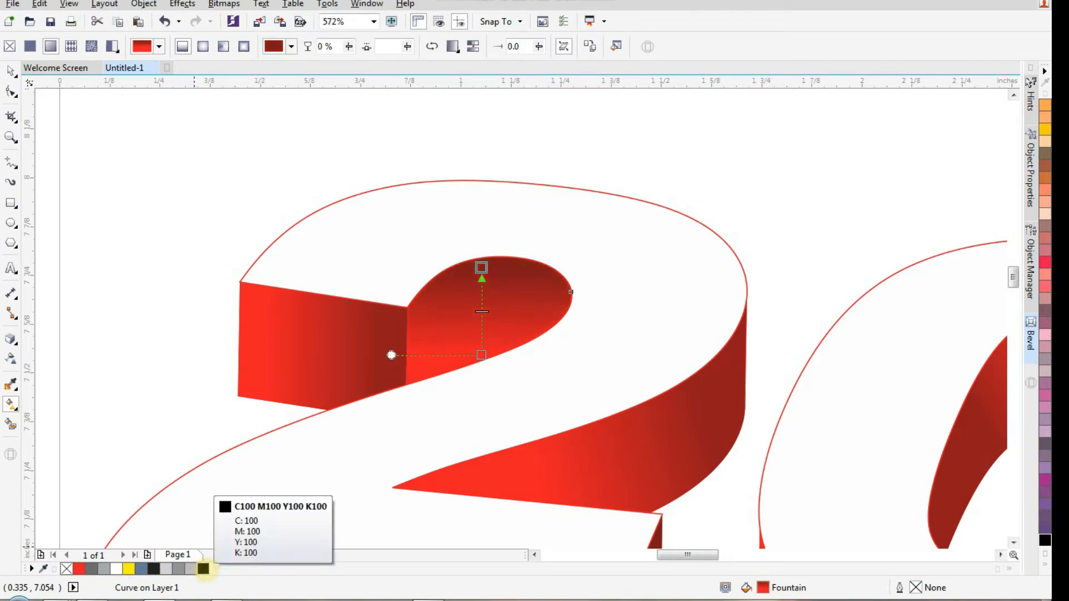
left_click(10, 70)
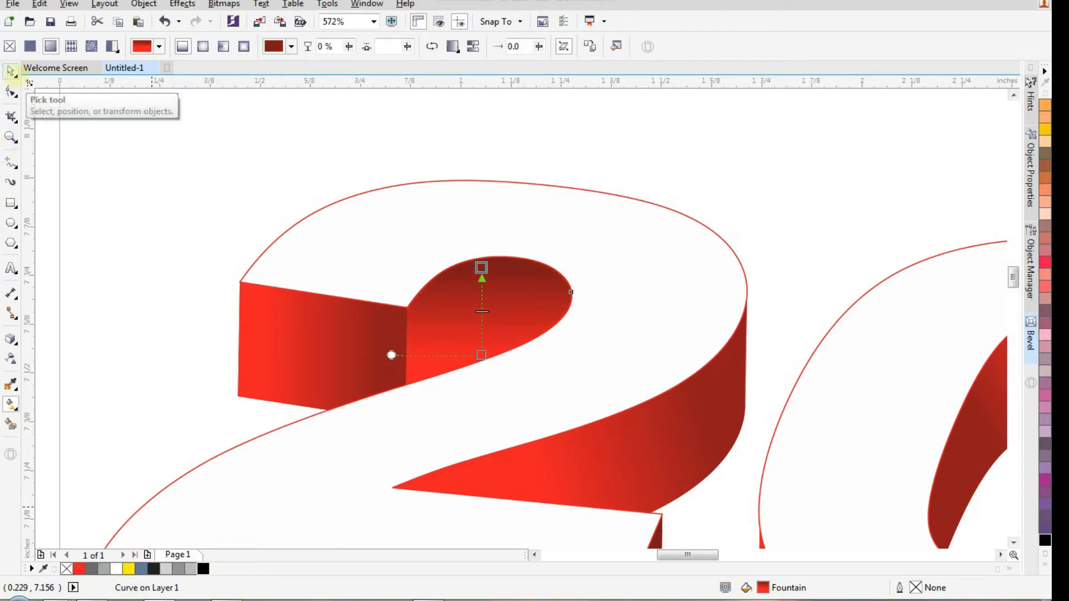
Select all the pieces of the 2022 artwork and move them straight up the page to about Y 8.01 in
scroll(484, 287, "down", 2)
scroll(484, 326, "down", 2)
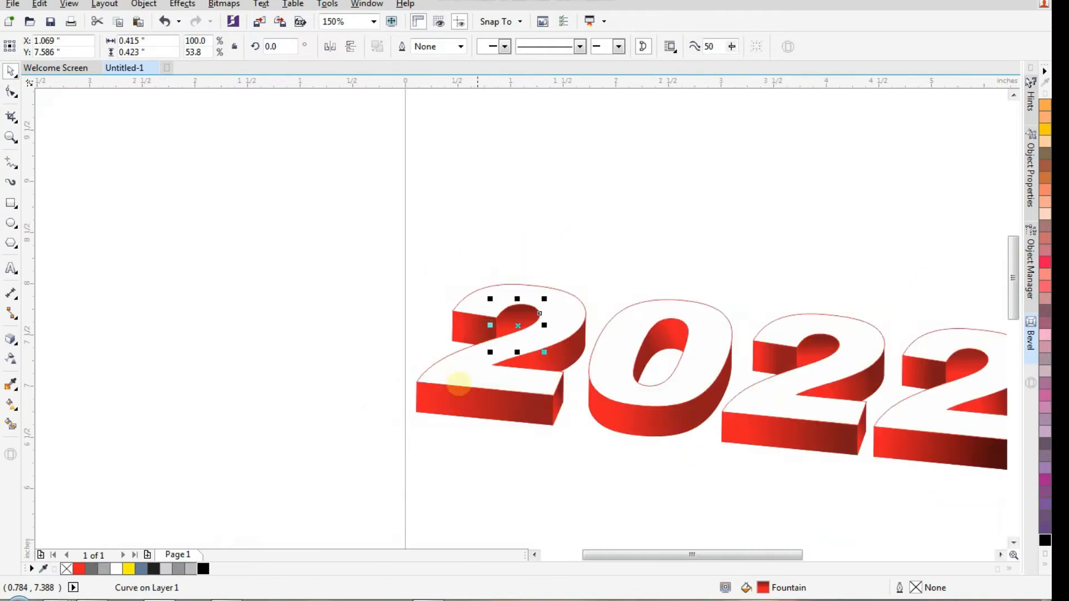
left_click(410, 434)
scroll(411, 439, "down", 2)
left_click_drag(361, 462, 827, 313)
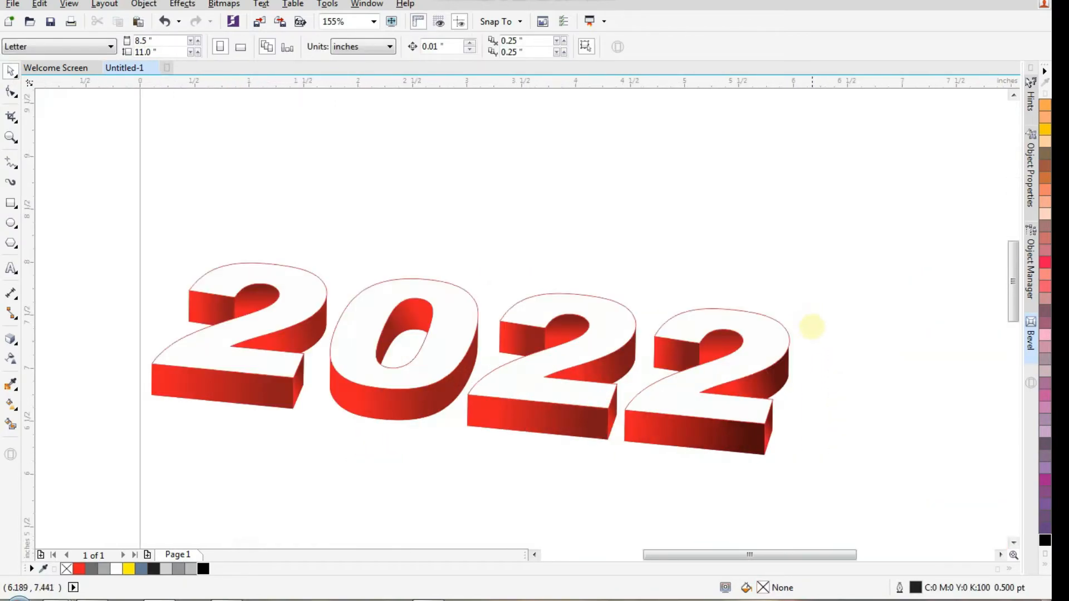
left_click_drag(867, 206, 241, 485)
left_click_drag(512, 376, 513, 280)
scroll(515, 422, "down", 2)
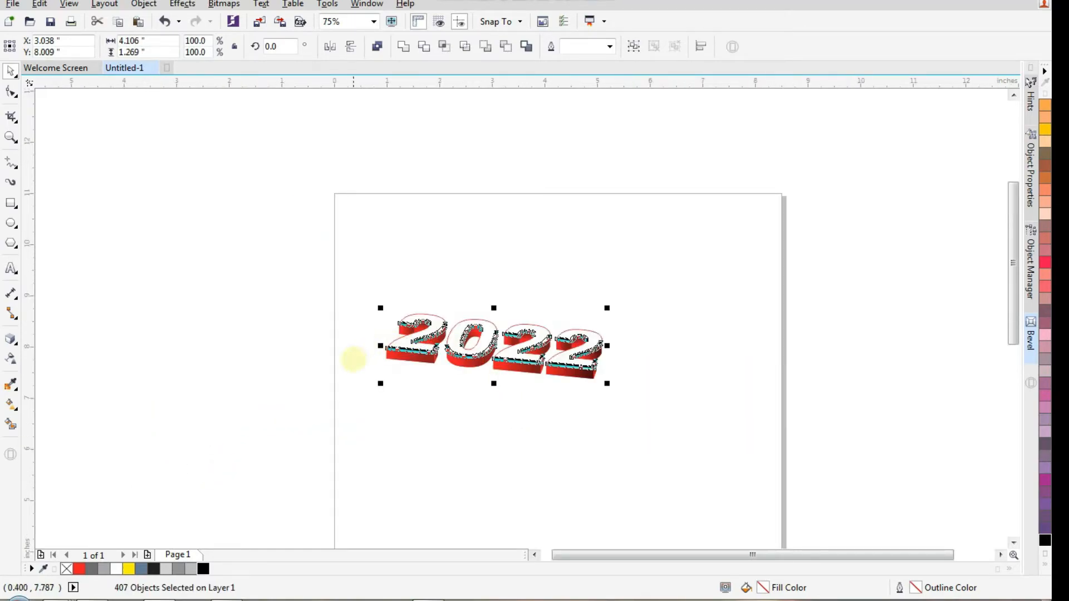
scroll(602, 331, "up", 3)
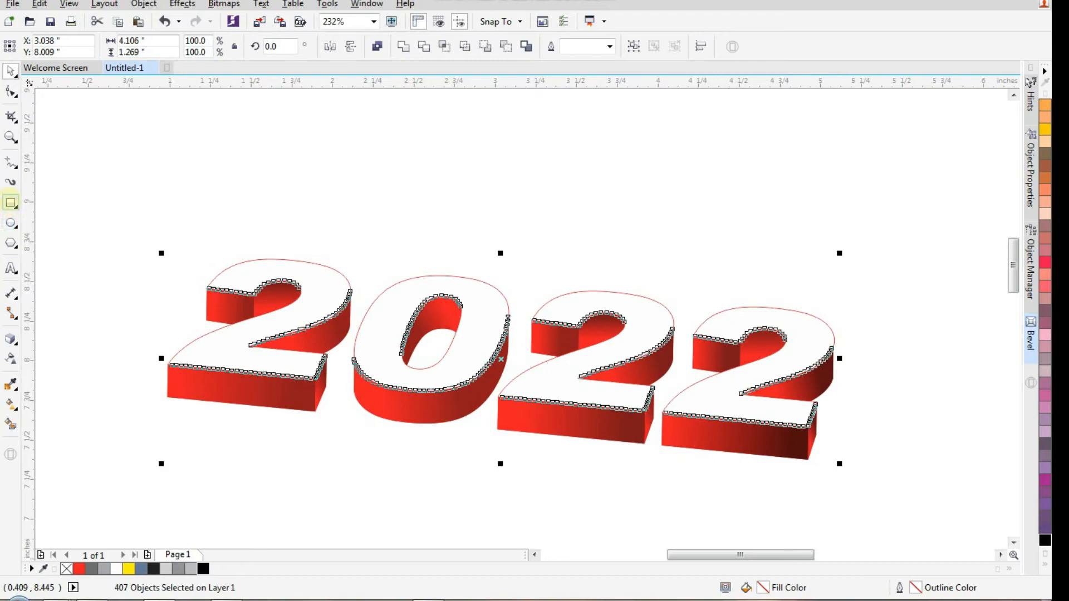
Draw a rectangle about 4.36 by 1.53 in around the 2022 text and place a copy directly above it
left_click(10, 202)
left_click_drag(135, 229, 845, 471)
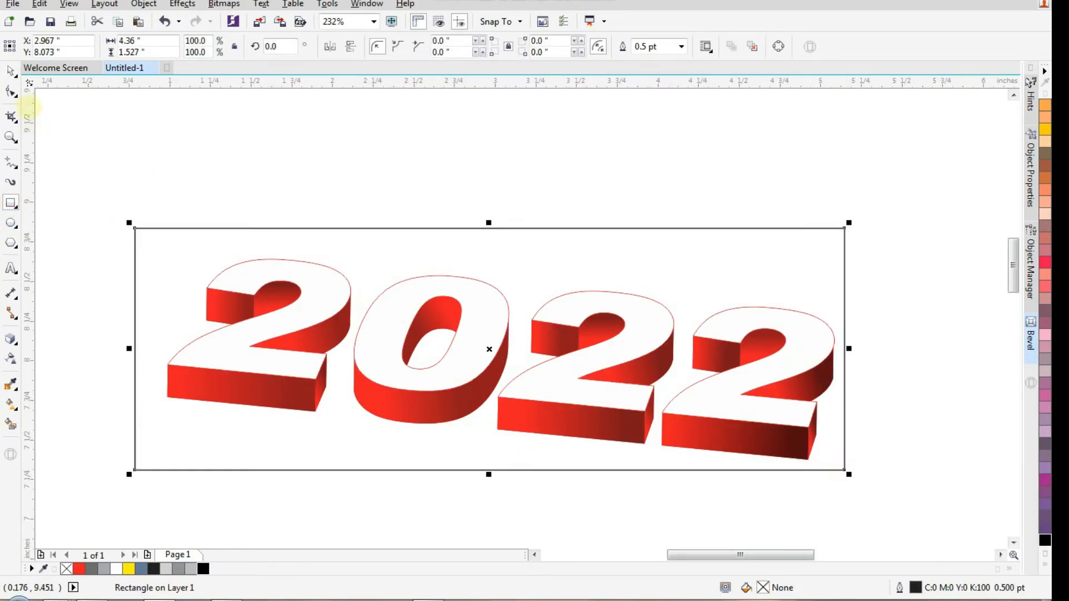
scroll(390, 431, "down", 2)
left_click_drag(409, 444, 410, 312)
left_click(623, 318)
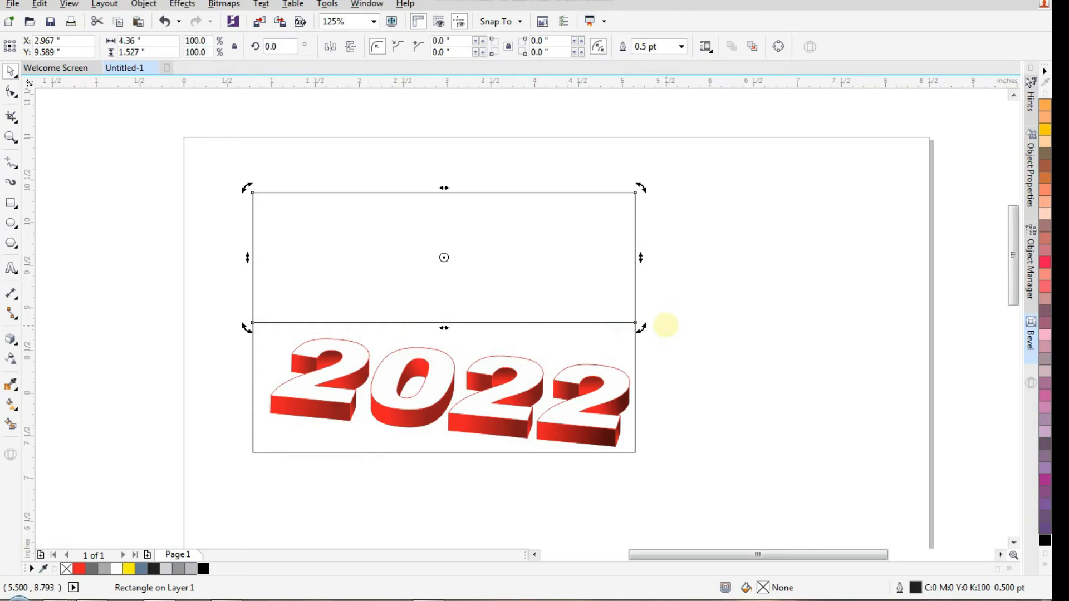
Nudge the copied rectangle up 0.01 in to align its lower edge with the text rectangle's upper edge
left_click(666, 325)
scroll(592, 307, "up", 2)
left_click(629, 328)
scroll(640, 334, "up", 2)
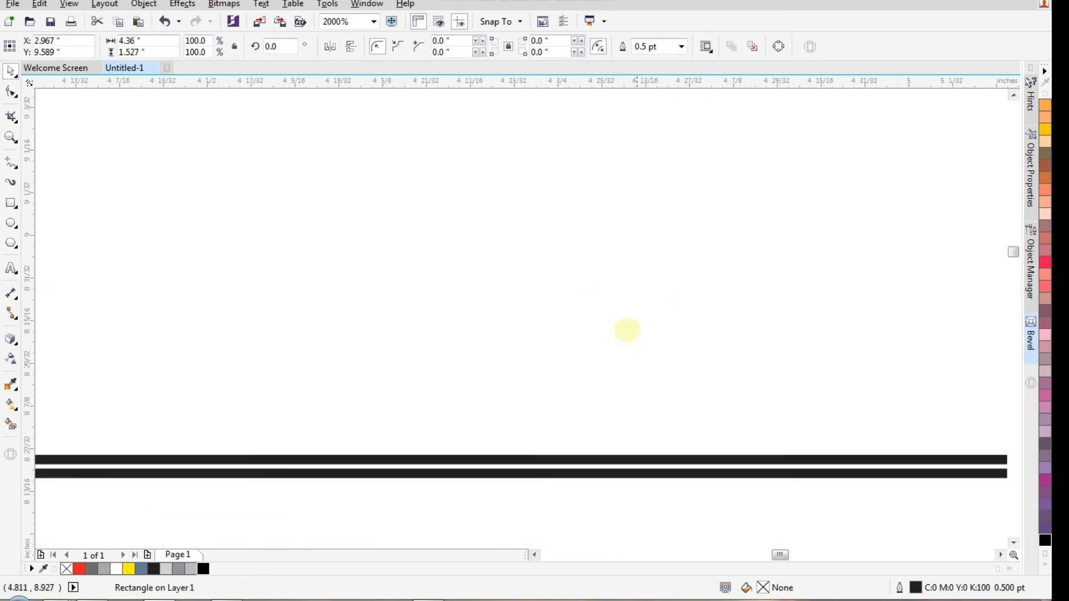
scroll(650, 336, "down", 1)
left_click_drag(610, 340, 613, 340)
key("ctrl+z")
scroll(813, 390, "up", 1)
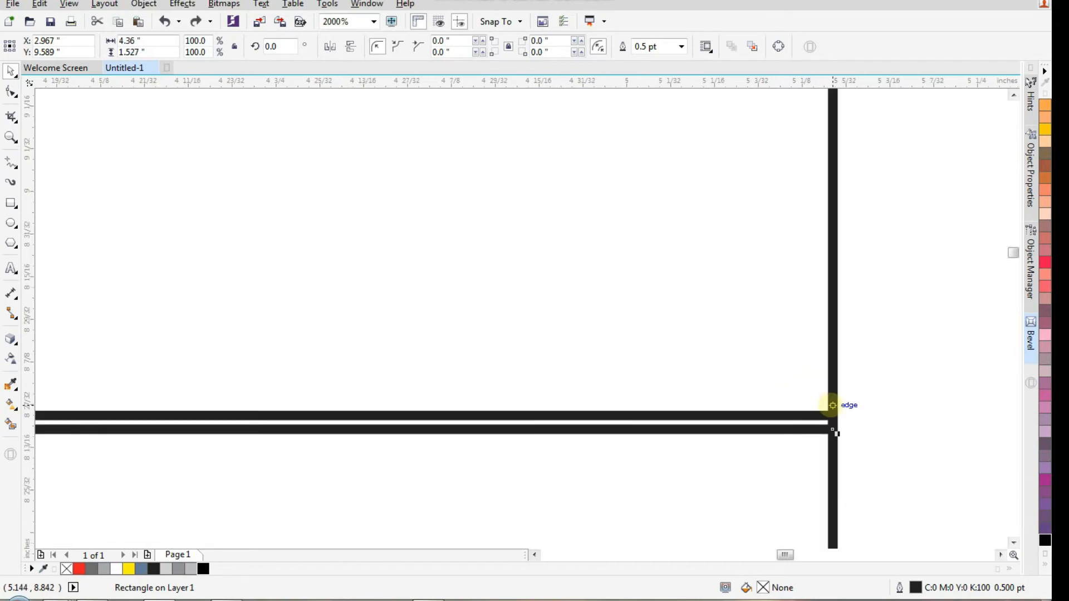
key("Up")
left_click(878, 411)
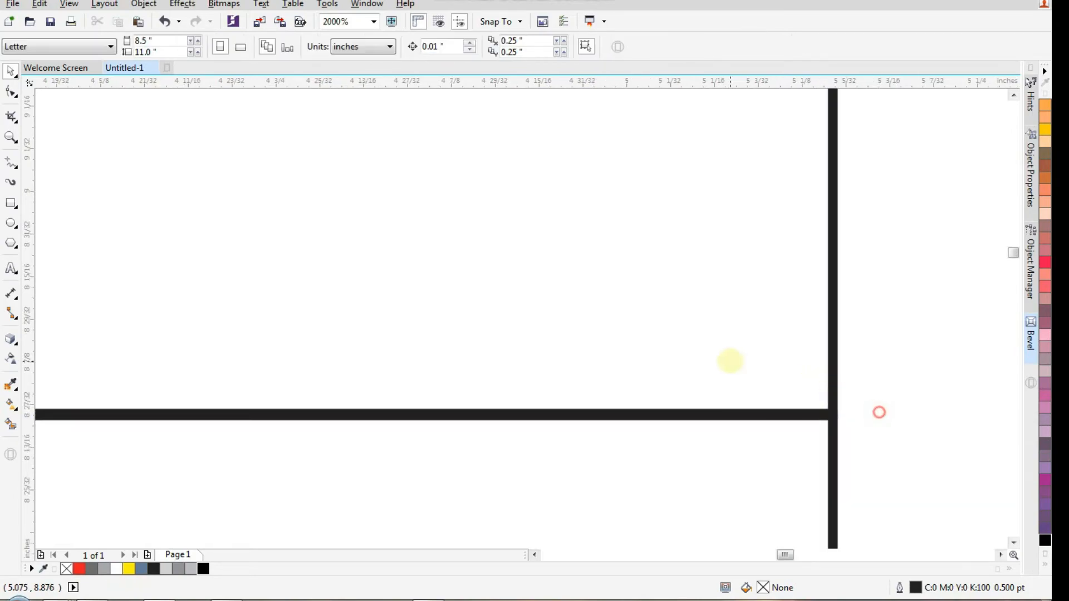
scroll(718, 349, "down", 4)
Fill the upper rectangle with 70% black and the lower rectangle behind the text with 30% black
left_click(679, 319)
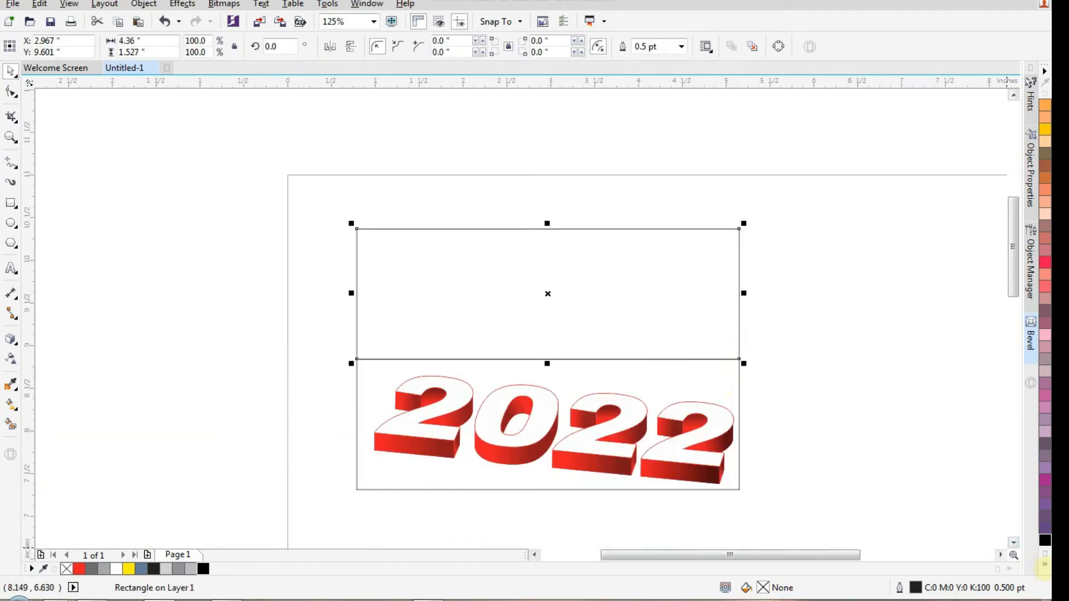
left_click(1044, 564)
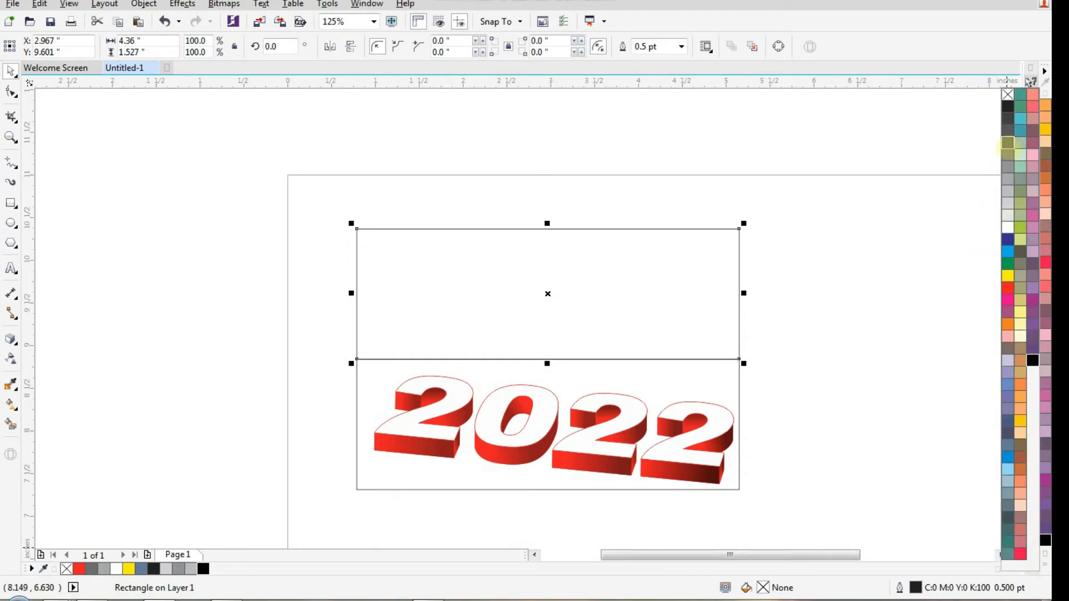
left_click(1007, 143)
left_click(894, 275)
left_click(709, 369)
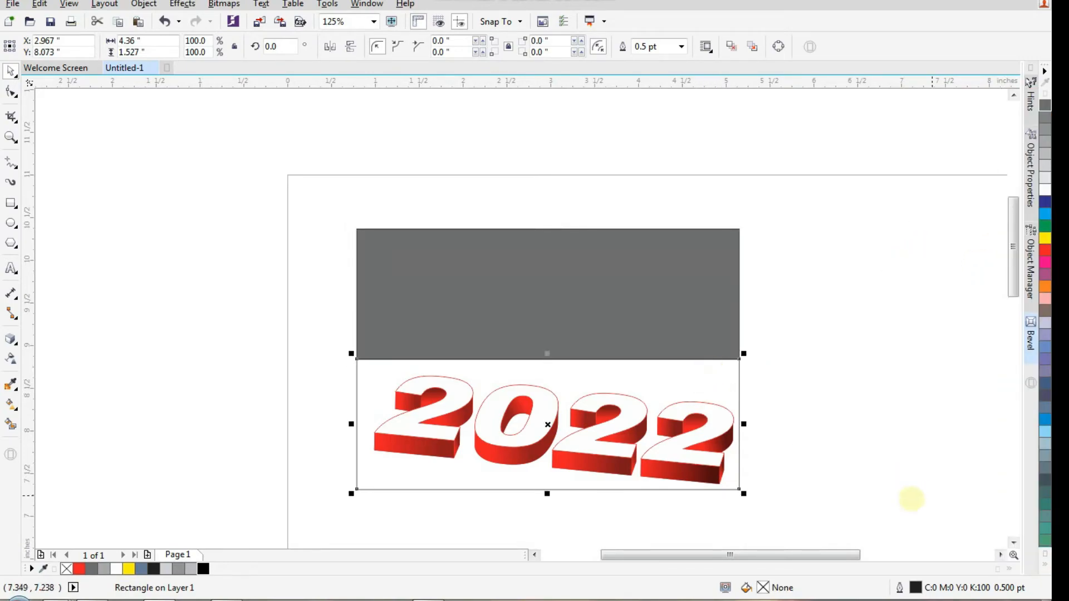
left_click(190, 568)
left_click(417, 508)
left_click_drag(264, 523, 764, 372)
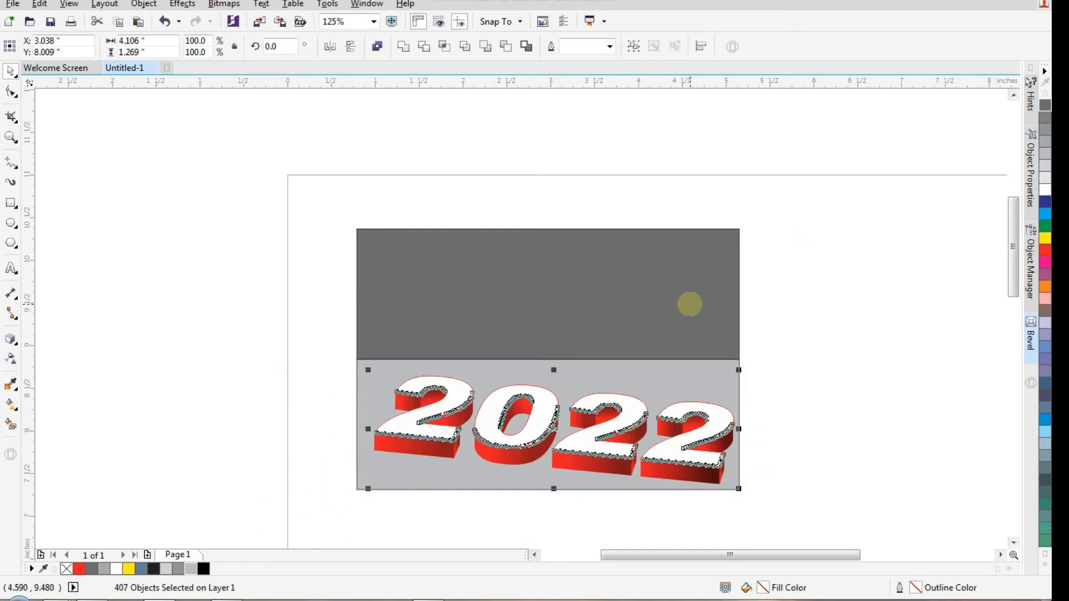
left_click(823, 360)
Convert the light grey rectangle to curves and pull its two lower corners outward into a trapezoid floor about 5.1 in wide
scroll(501, 484, "up", 2)
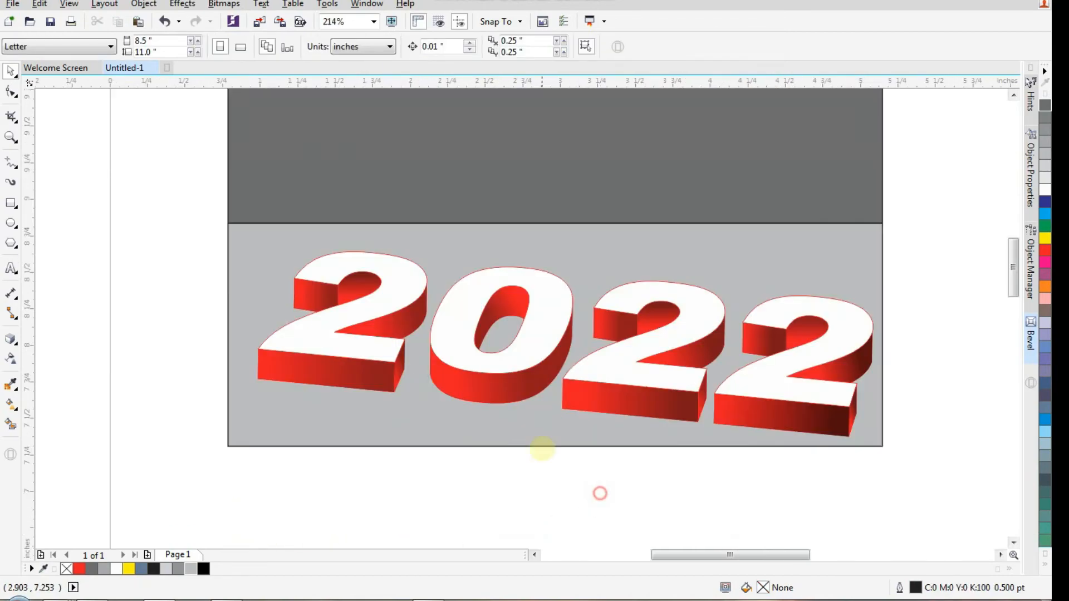
left_click(545, 447)
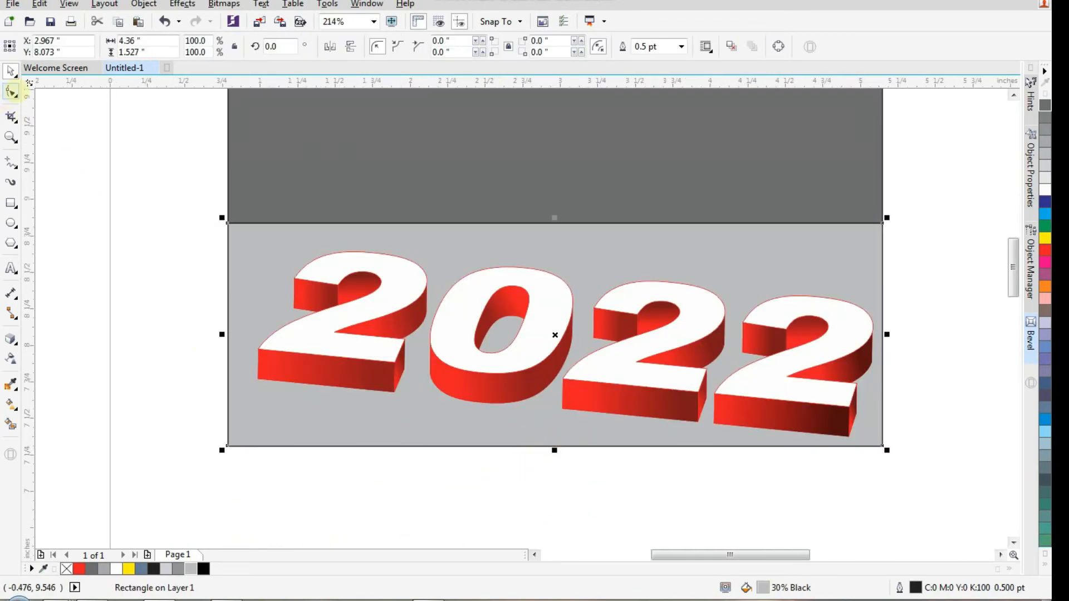
left_click(11, 91)
key("ctrl+q")
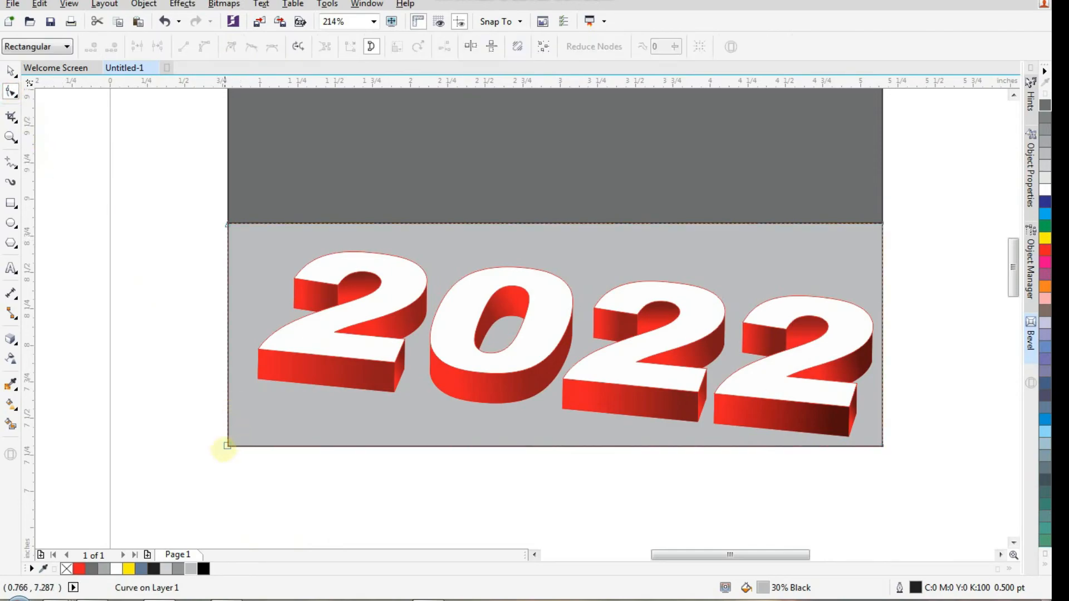
left_click_drag(227, 445, 172, 445)
left_click_drag(881, 445, 938, 445)
scroll(788, 468, "down", 3)
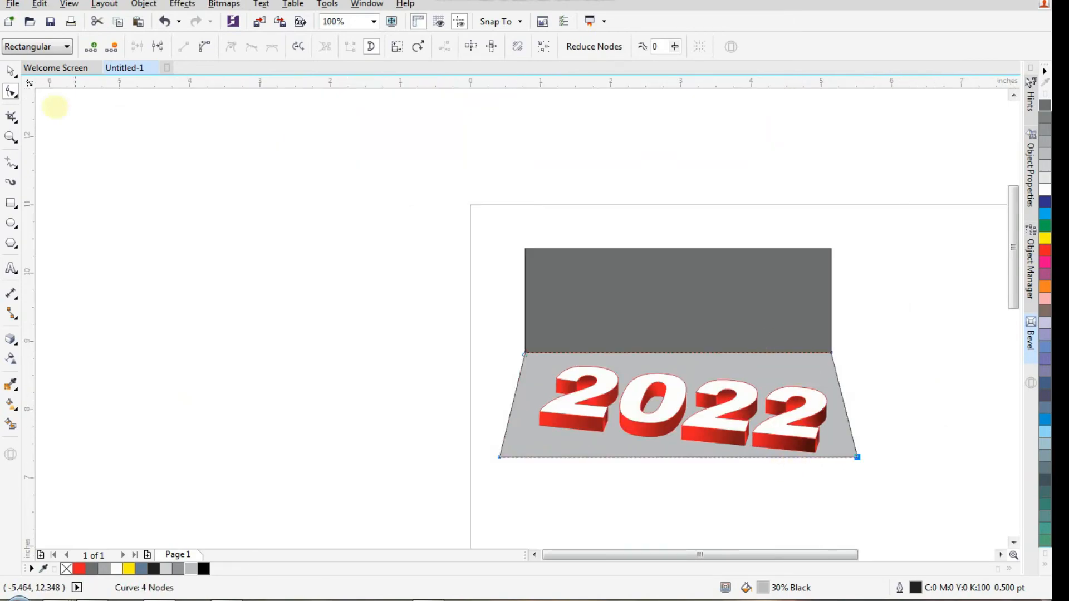
left_click(9, 67)
Shorten the light grey floor to about 1.38 in high and extend the dark grey wall upward to about 2.24 in high
scroll(674, 459, "up", 3)
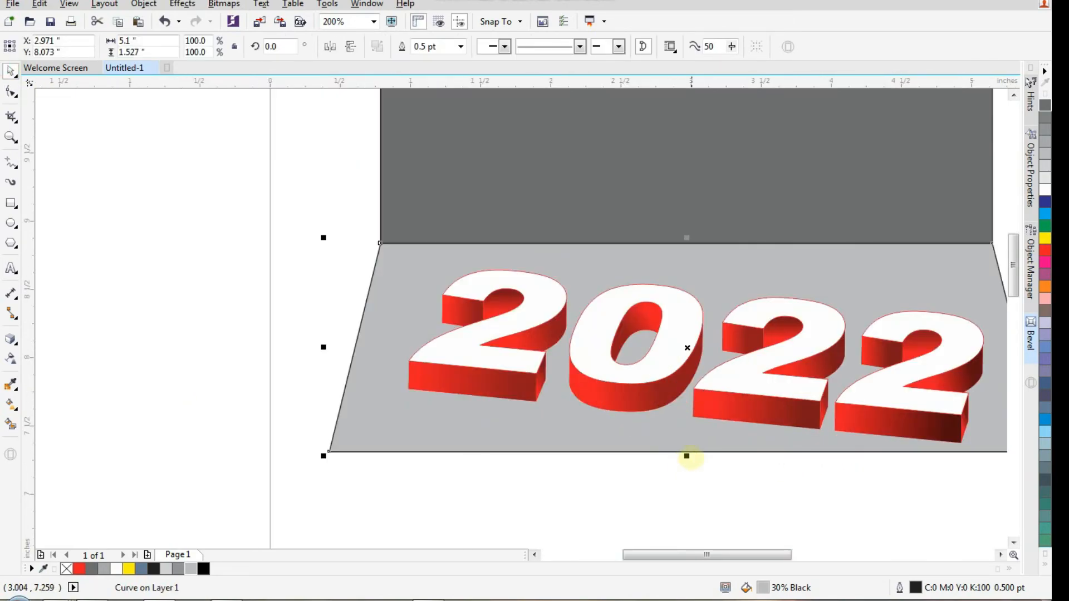
left_click_drag(687, 457, 690, 437)
scroll(655, 465, "down", 1)
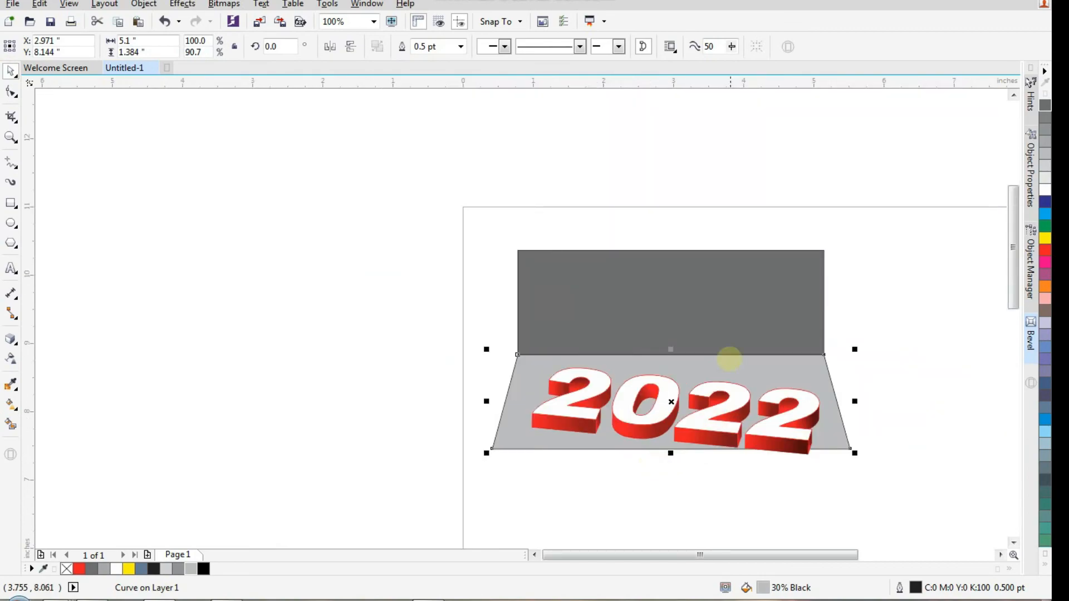
left_click(720, 298)
left_click_drag(669, 245, 671, 197)
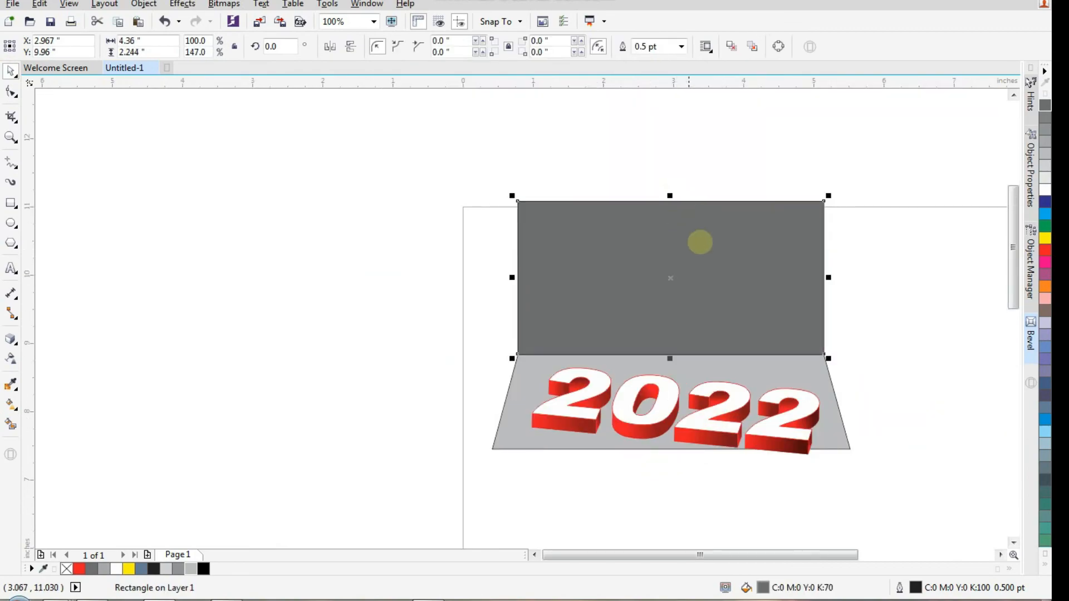
left_click(857, 321)
Scale the whole 2022 artwork down proportionally to about 3.59 by 1.11 in and position it within the light grey floor
scroll(829, 405, "up", 1)
left_click_drag(883, 325, 212, 503)
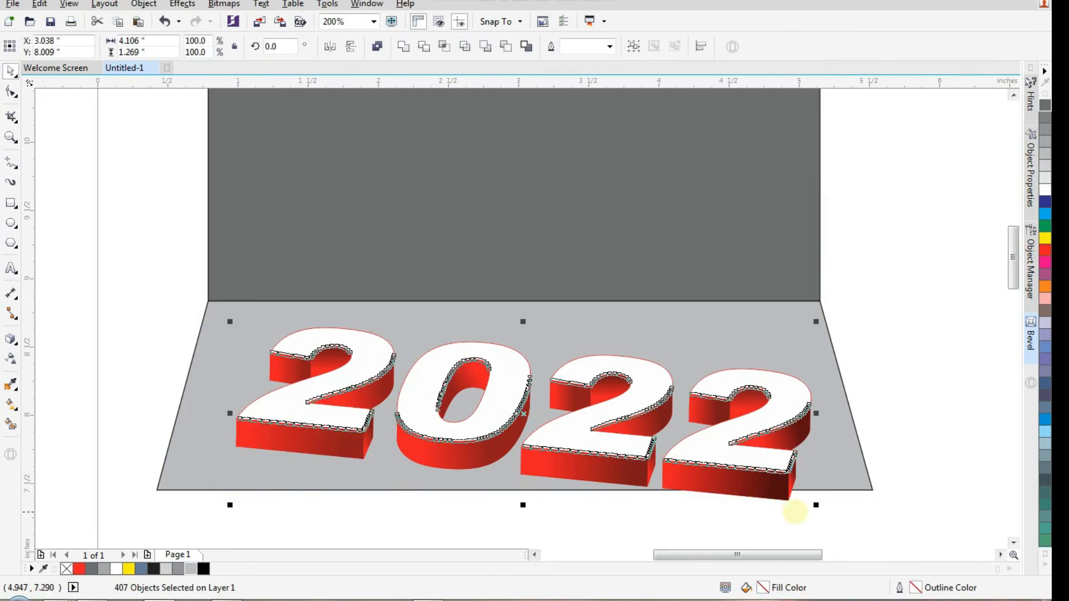
left_click_drag(816, 505, 787, 486)
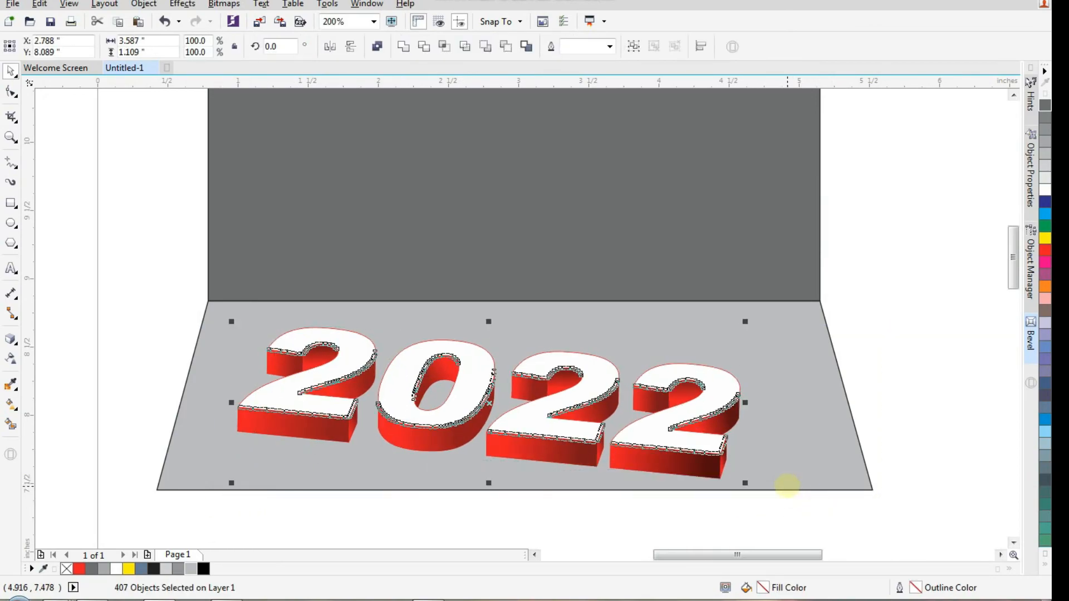
left_click(713, 506)
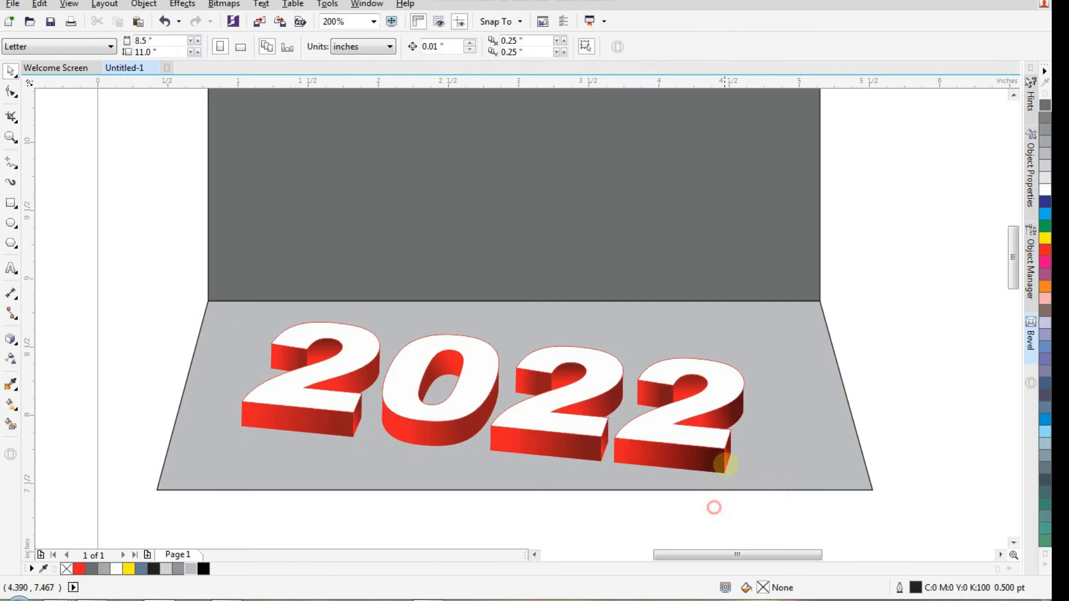
Remove the outlines from the light grey floor and the dark grey wall
scroll(734, 468, "down", 1)
left_click(757, 448)
left_click(723, 350, "shift")
right_click(66, 566)
left_click(266, 500)
key("F2")
left_click_drag(365, 523, 874, 274)
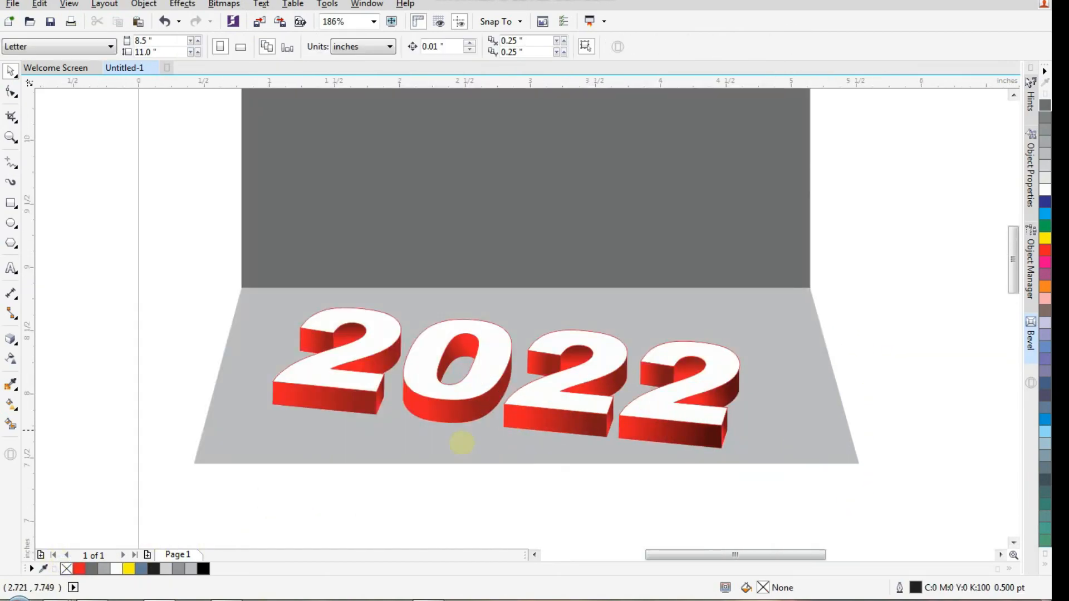
Group the 2022 artwork, rotate it about 5.22° counter-clockwise to level its baseline, and nudge it down on the floor
left_click_drag(251, 507, 757, 295)
key("ctrl+g")
left_click_drag(746, 454, 747, 432)
key("Down")
key("Down")
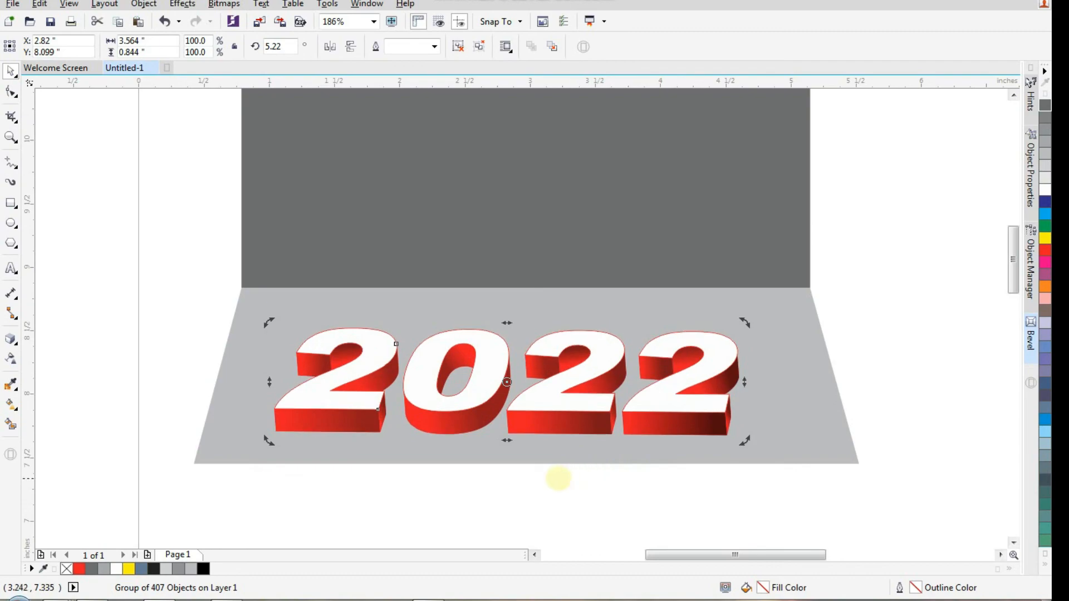
Compress the grouped 2022 text slightly in height from its lower edge
left_click(555, 489)
left_click_drag(256, 494, 746, 285)
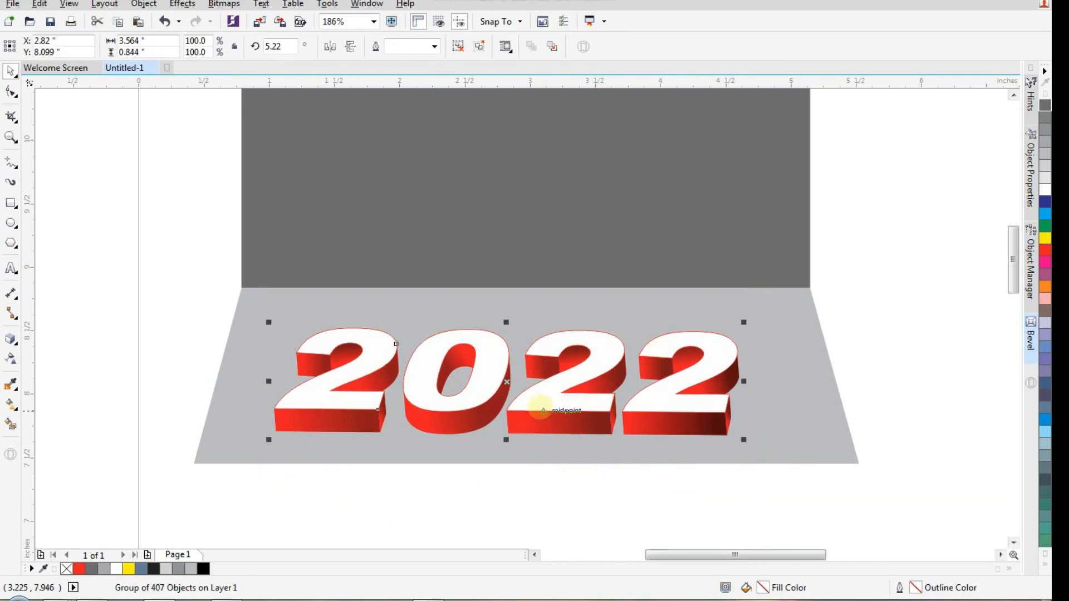
mouse_move(506, 439)
left_mouse_down()
mouse_move(508, 421)
mouse_move(518, 426)
left_mouse_up()
left_click(540, 477)
scroll(643, 422, "down", 3)
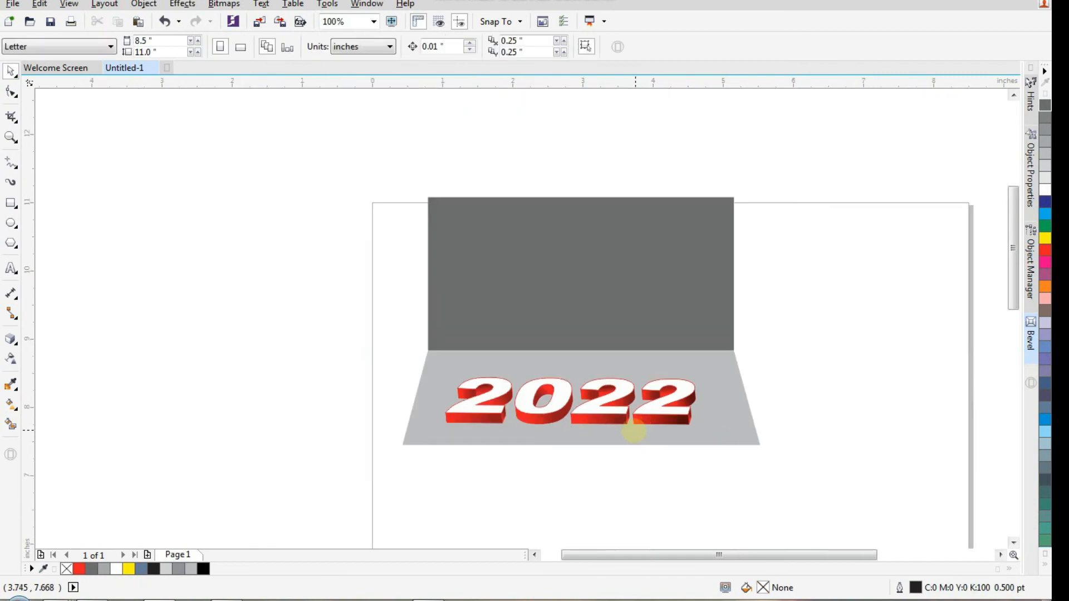
left_click_drag(350, 471, 769, 236)
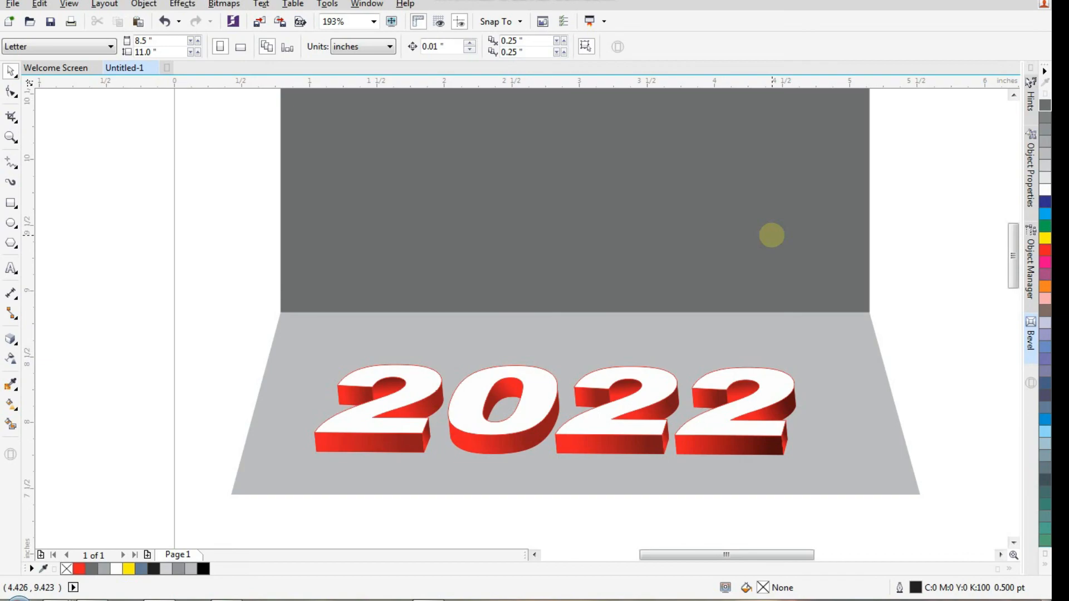